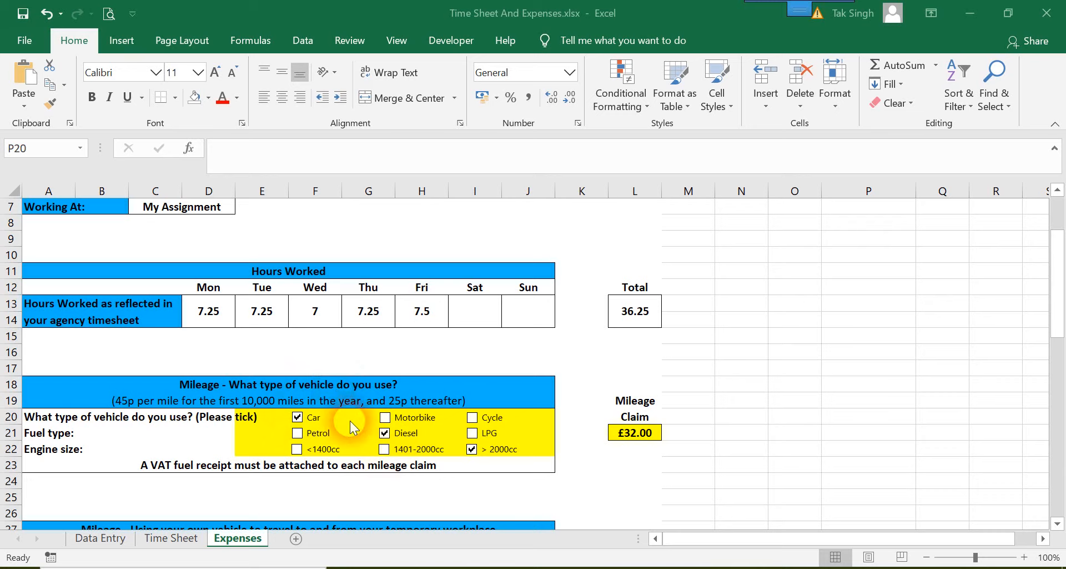
# Test the vehicle type check boxes by ticking Motorbike and Cycle and clearing both again.
pyautogui.click(389, 416)
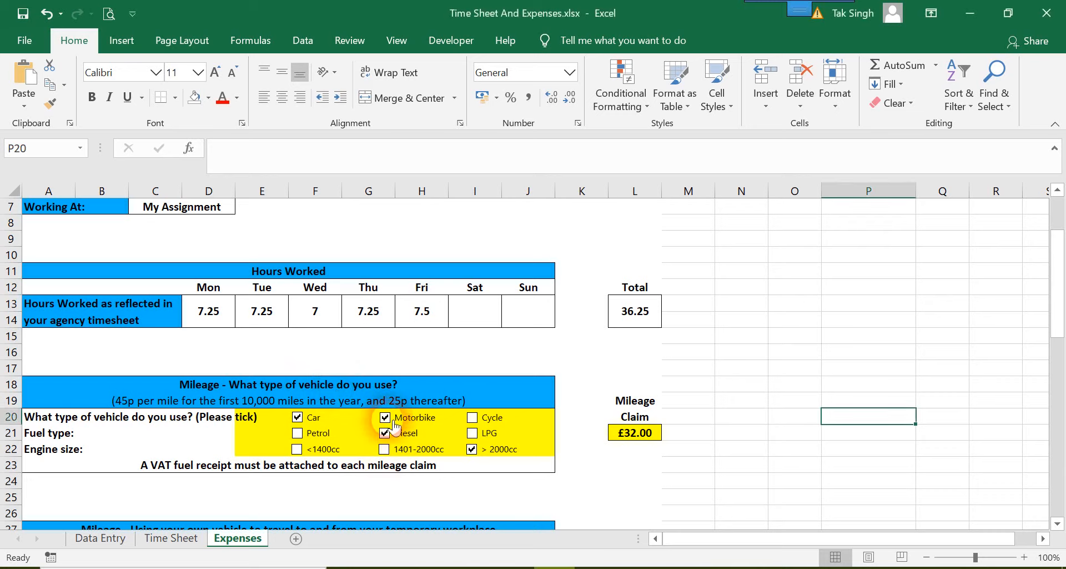
pyautogui.click(490, 423)
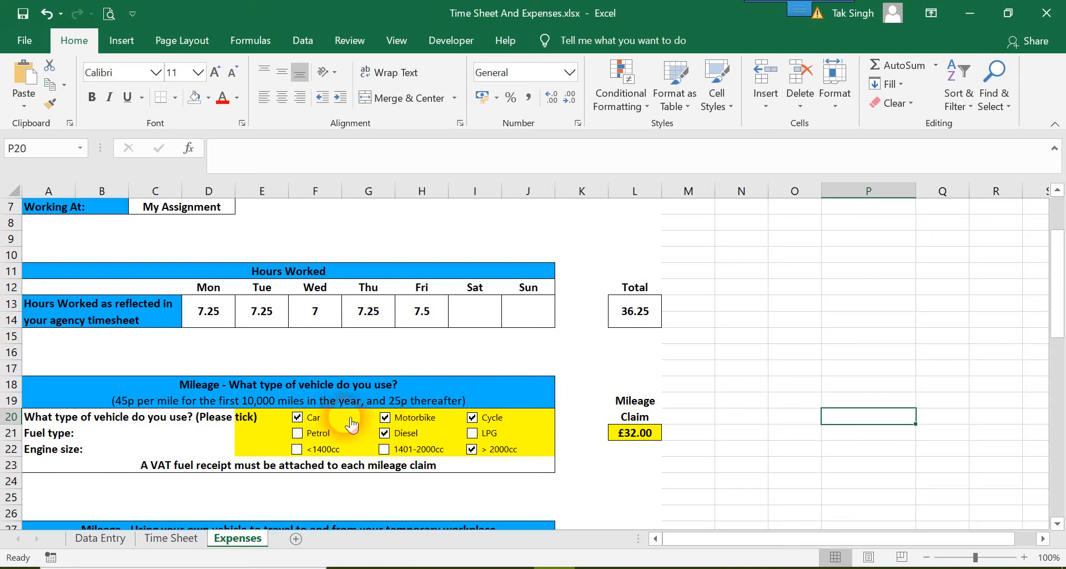
pyautogui.click(481, 420)
pyautogui.click(390, 421)
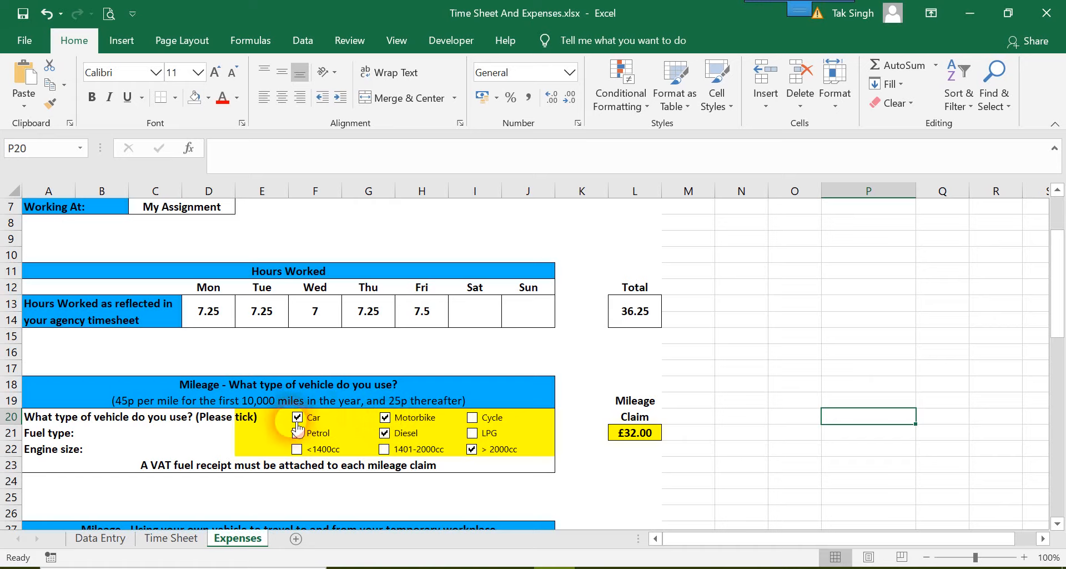
pyautogui.click(392, 422)
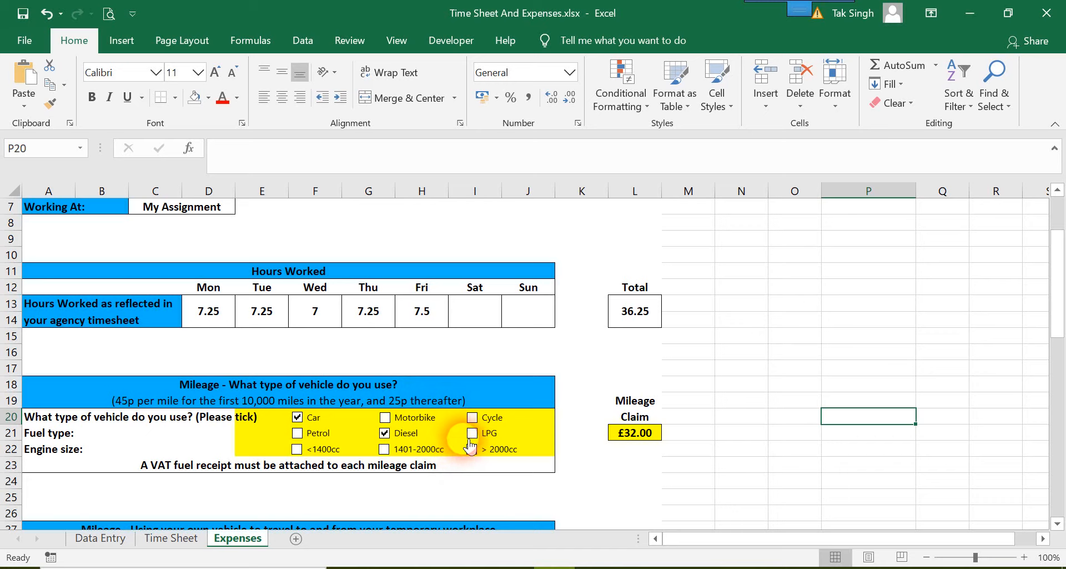
pyautogui.click(471, 447)
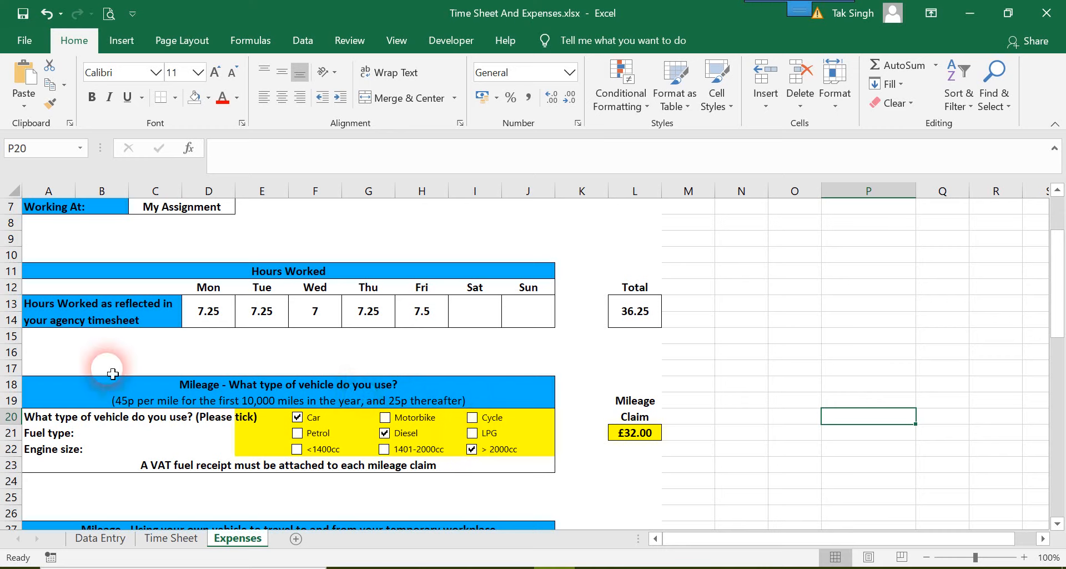
# Copy the vehicle type block A18:J23 and paste it on the sheet as a picture.
pyautogui.moveTo(88, 386); pyautogui.dragTo(296, 468)
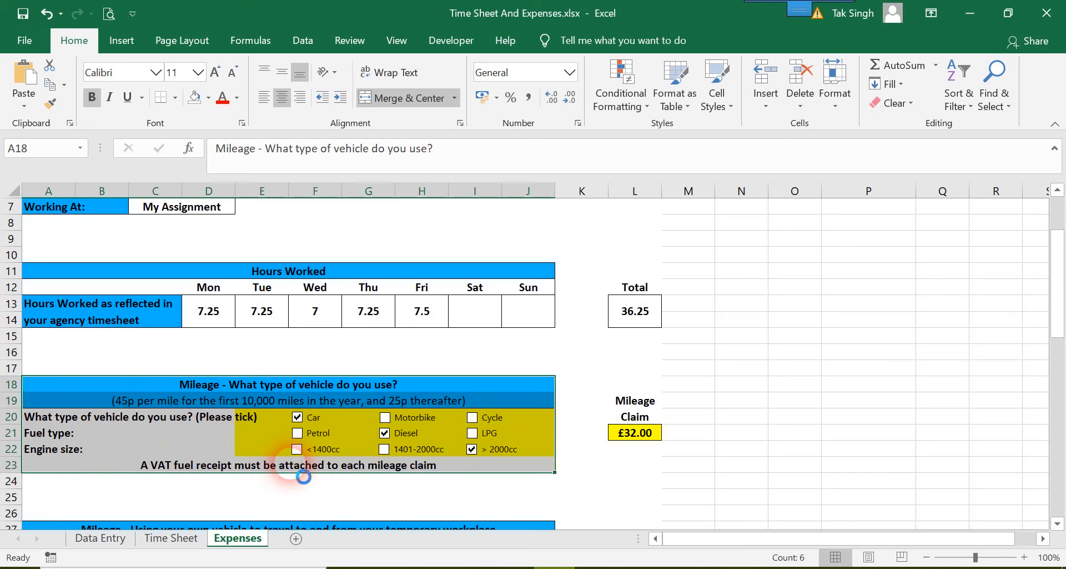
pyautogui.hotkey('ctrl', 'c')
pyautogui.click(740, 366)
pyautogui.rightClick(737, 366)
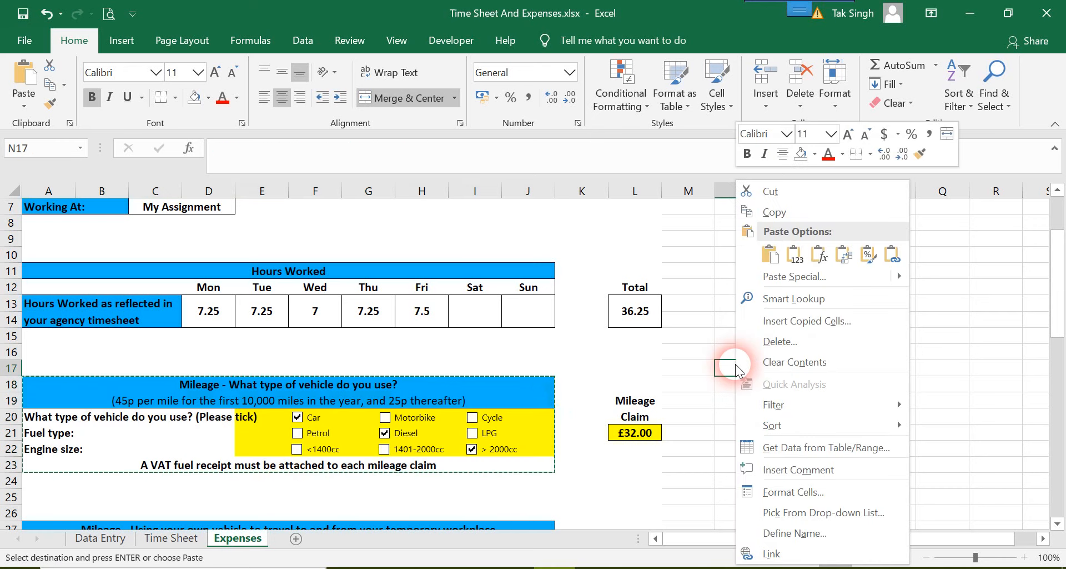
pyautogui.moveTo(899, 277)
pyautogui.click(972, 411)
pyautogui.moveTo(967, 394); pyautogui.dragTo(620, 349)
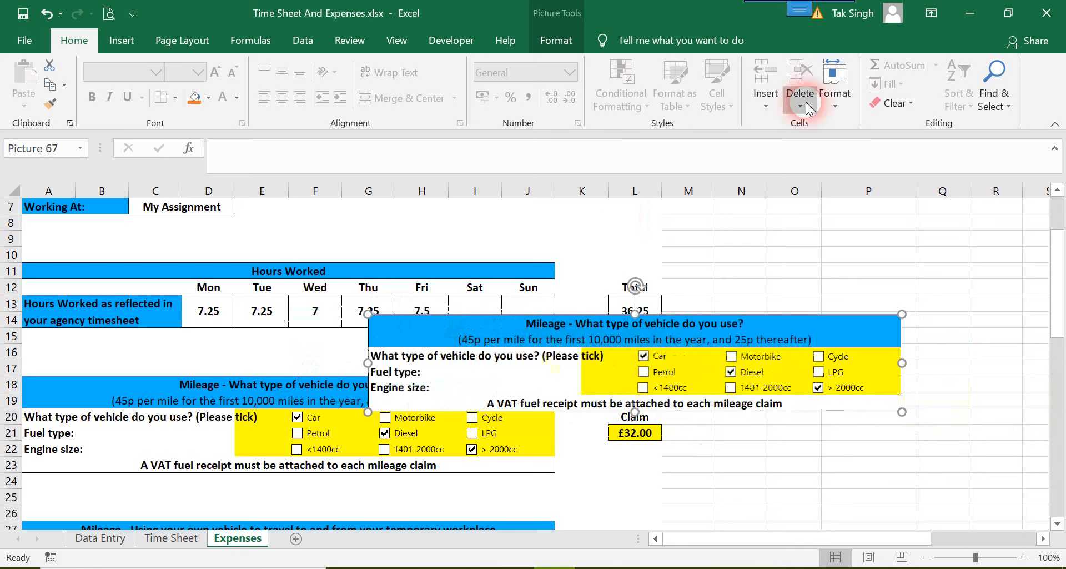
# Crop the pasted picture to its check box columns, about 3.38" wide, and place it beside the Mileage Claim cell.
pyautogui.click(569, 43)
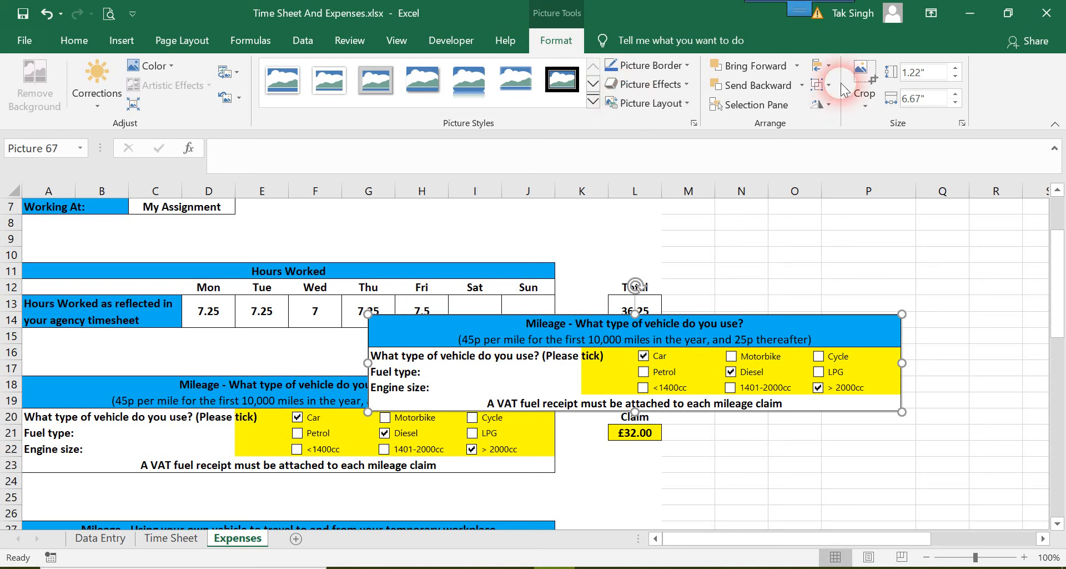
pyautogui.click(861, 78)
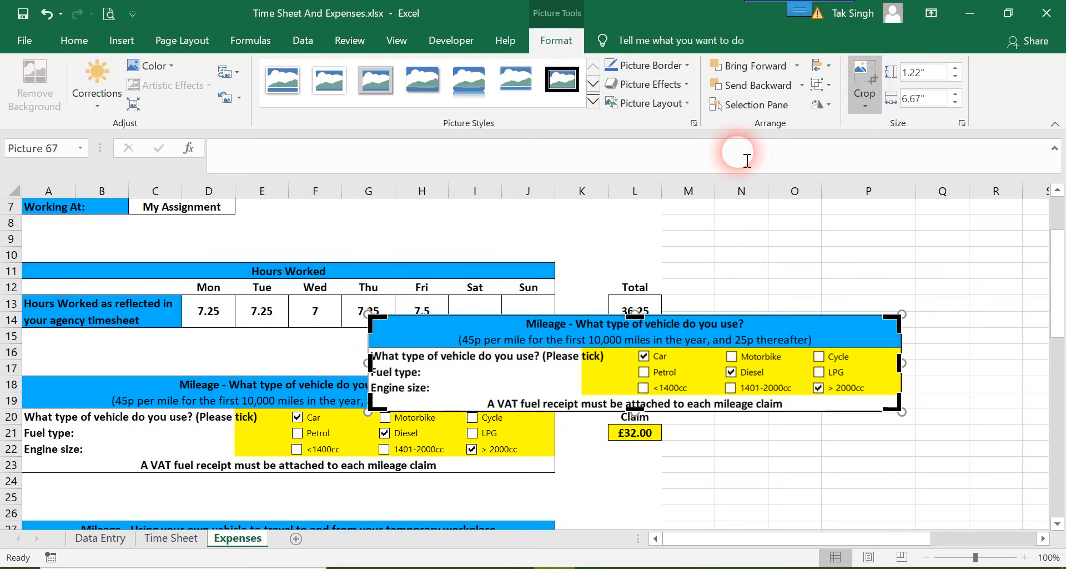
pyautogui.moveTo(370, 316); pyautogui.dragTo(647, 333)
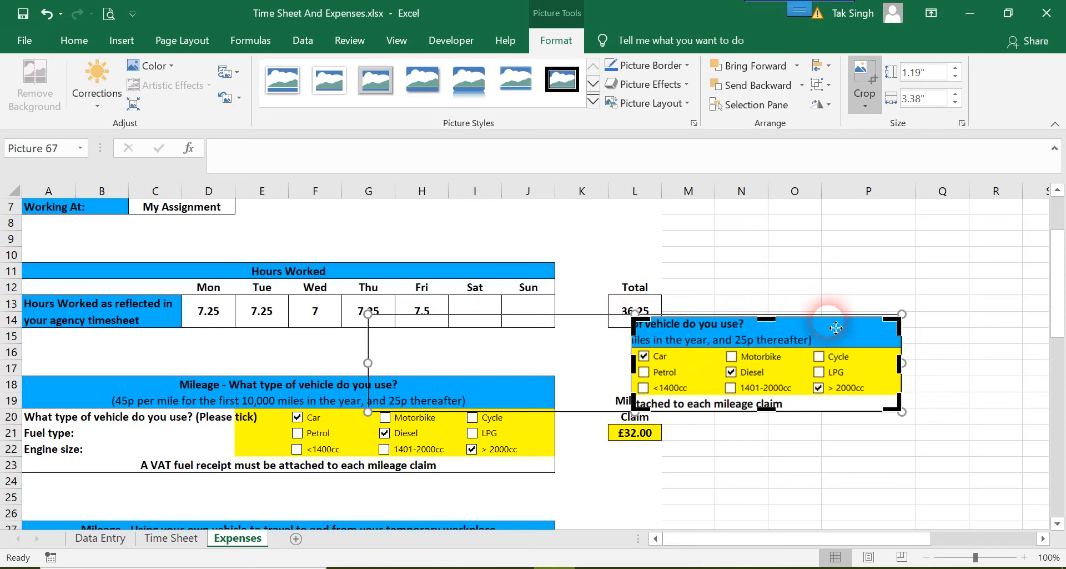
pyautogui.click(869, 95)
pyautogui.click(885, 126)
pyautogui.moveTo(766, 363); pyautogui.dragTo(838, 421)
# Delete the original check boxes from the yellow area and place a new form-control check box in the vehicle type row.
pyautogui.keyDown('ctrl'); pyautogui.click(315, 448); pyautogui.keyUp('ctrl')
pyautogui.press('Delete')
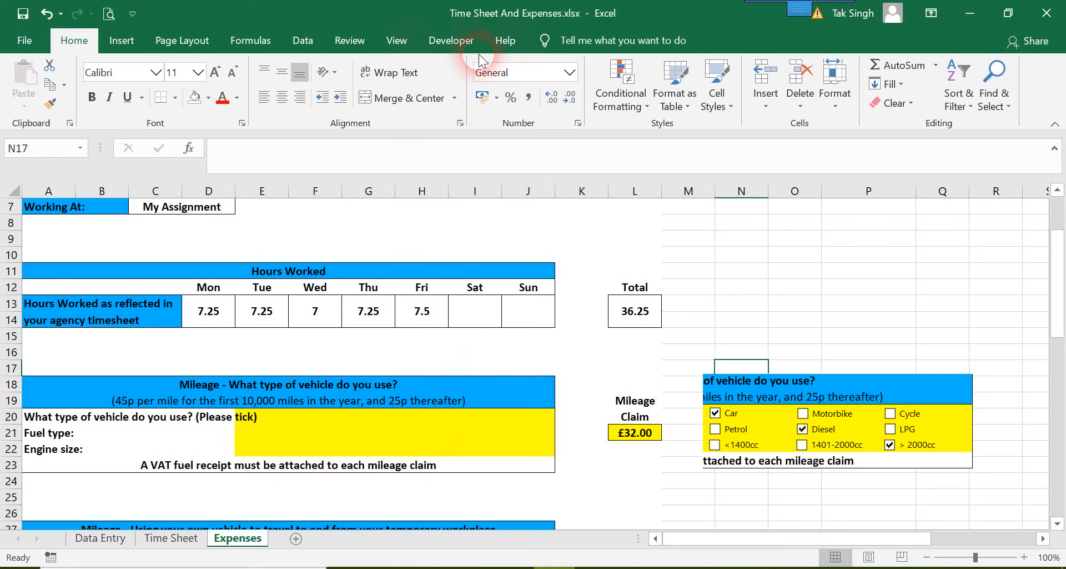
pyautogui.click(455, 43)
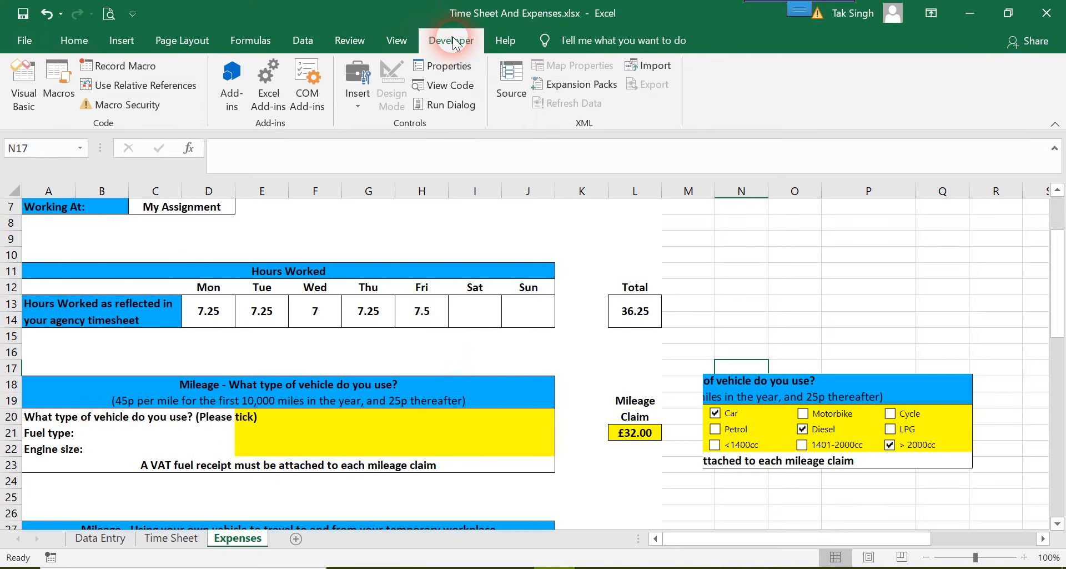
pyautogui.click(355, 97)
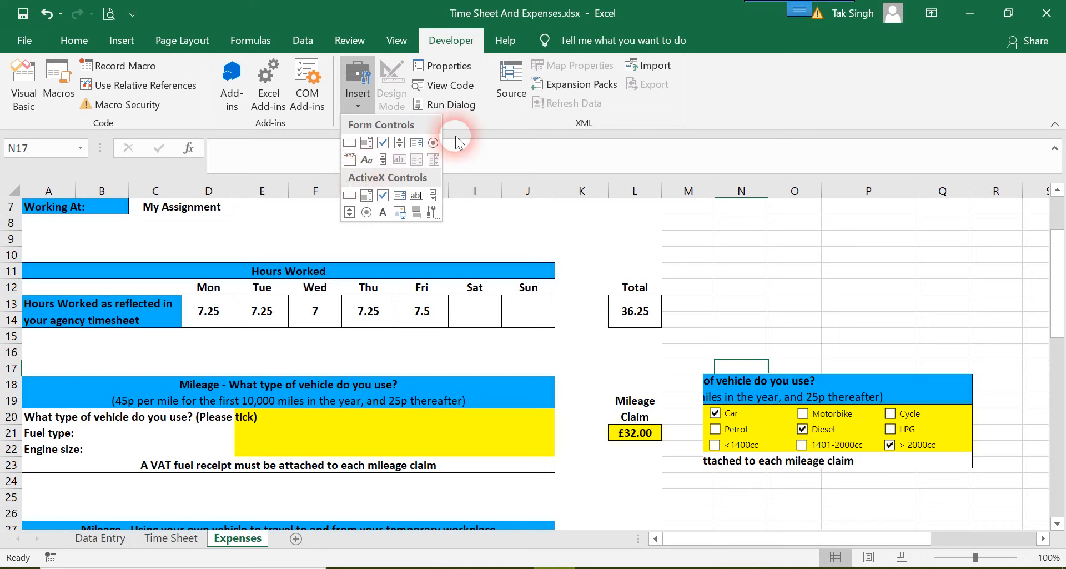
pyautogui.click(385, 144)
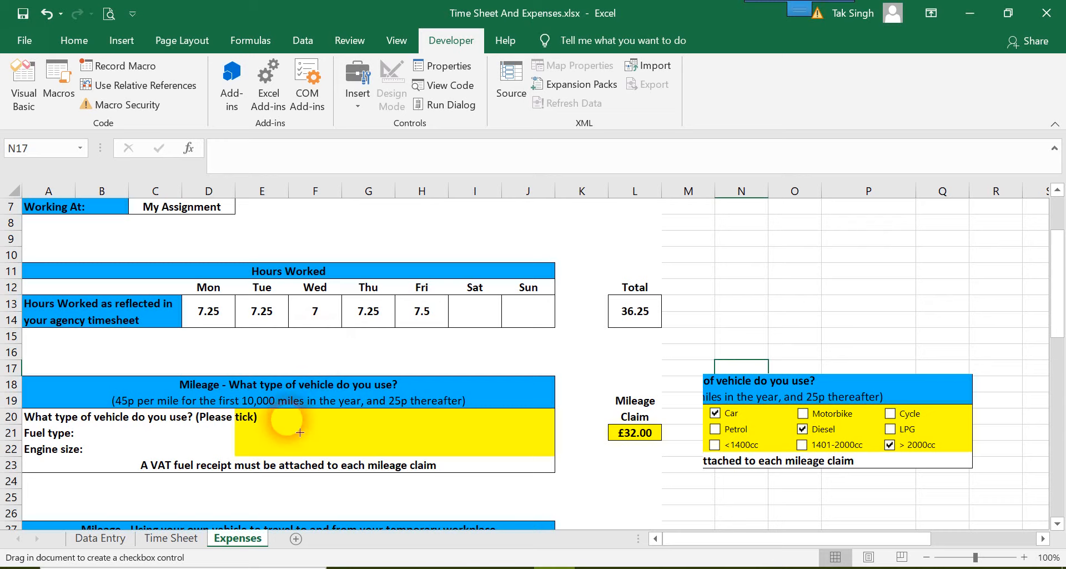
pyautogui.click(283, 418)
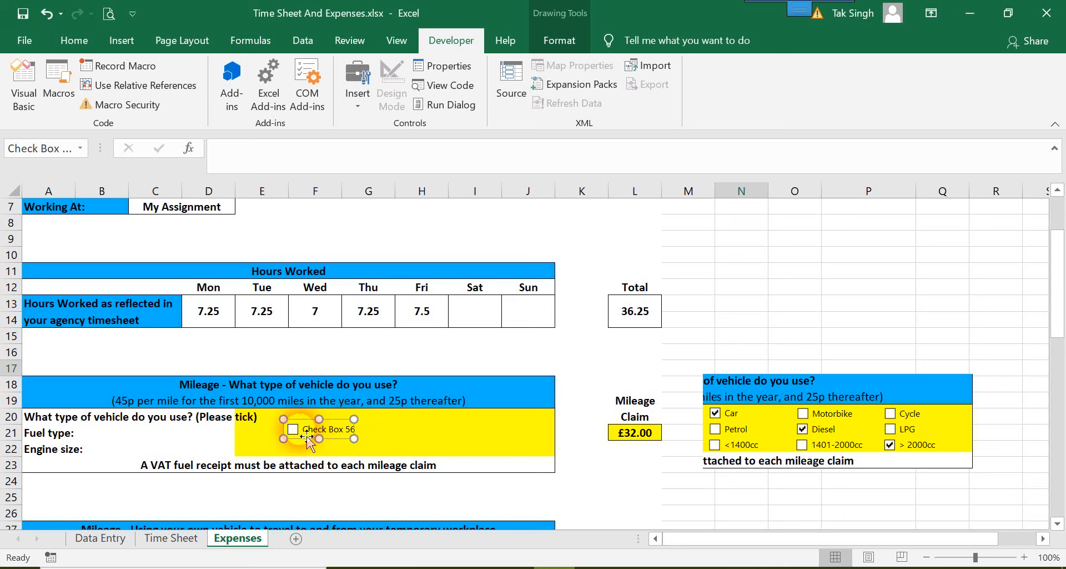
pyautogui.moveTo(309, 438); pyautogui.dragTo(298, 430)
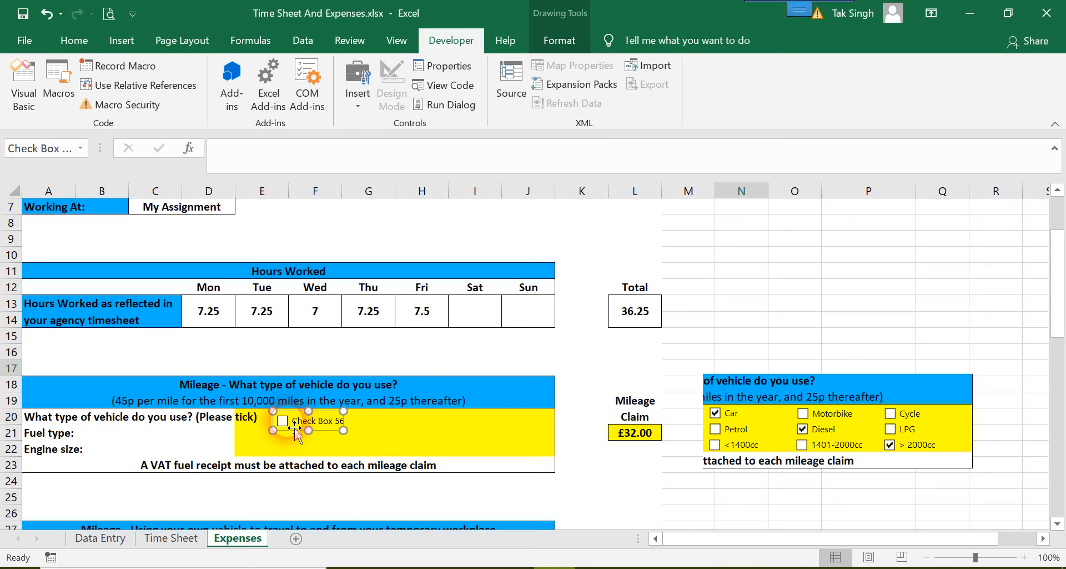
# Duplicate the new check box twice and place the copies beside it to form a row of three.
pyautogui.rightClick(297, 432)
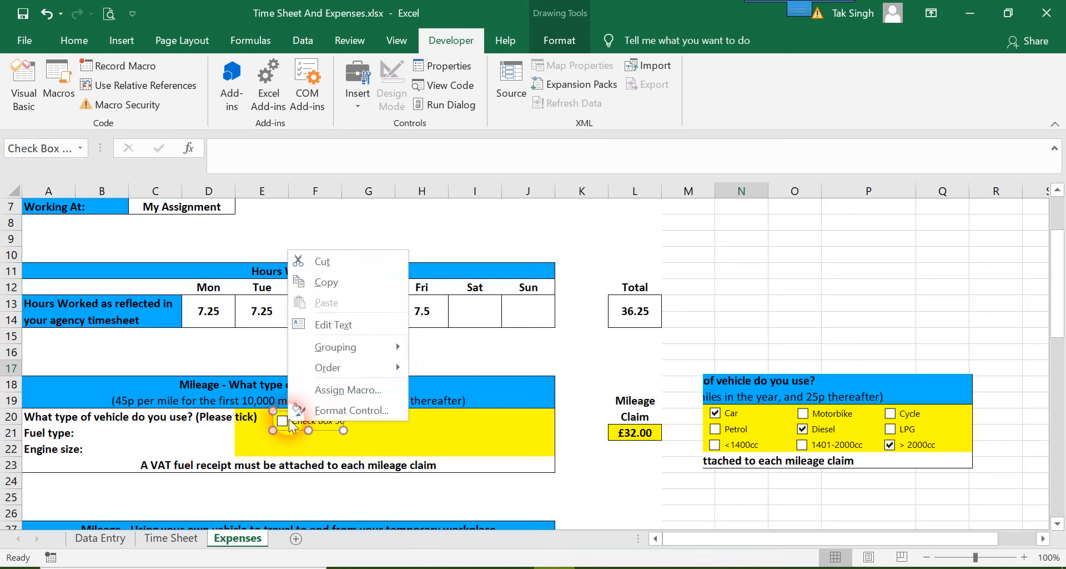
pyautogui.click(352, 284)
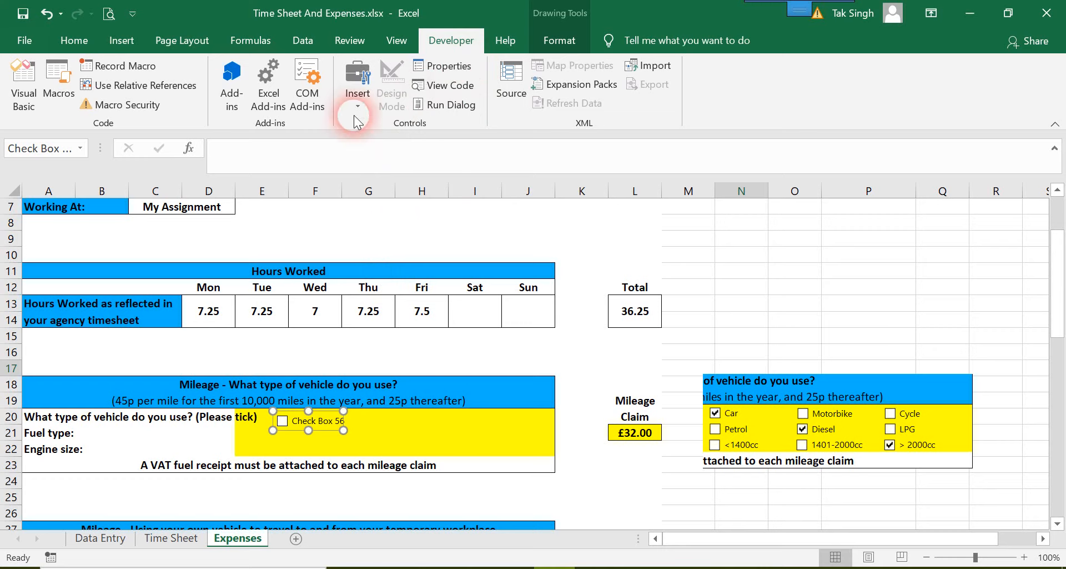
pyautogui.hotkey('ctrl', 'd')
pyautogui.hotkey('ctrl', 'd')
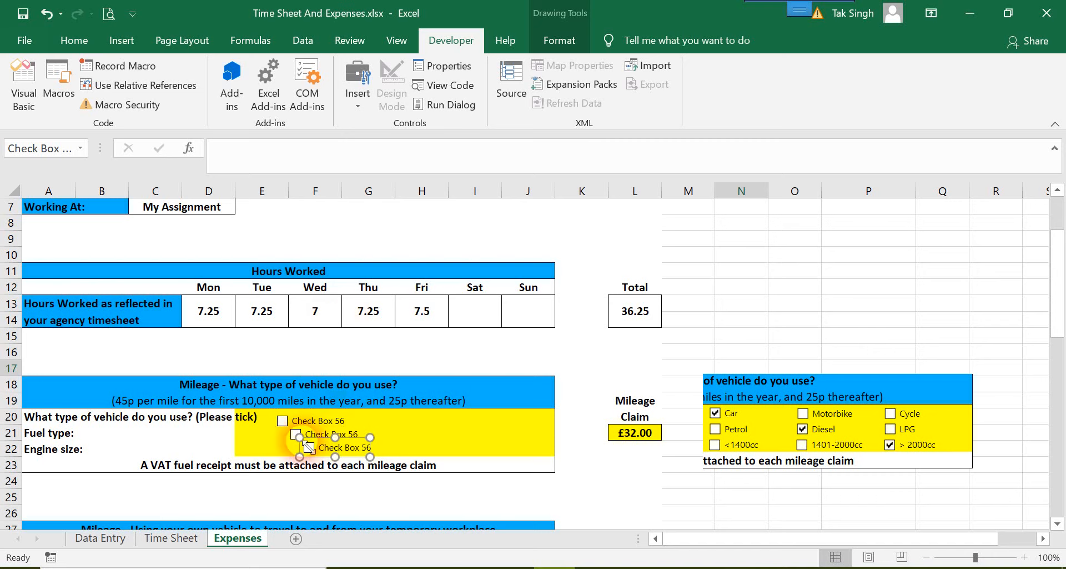
pyautogui.moveTo(305, 443); pyautogui.dragTo(514, 421)
pyautogui.hotkey('ctrl', 'z')
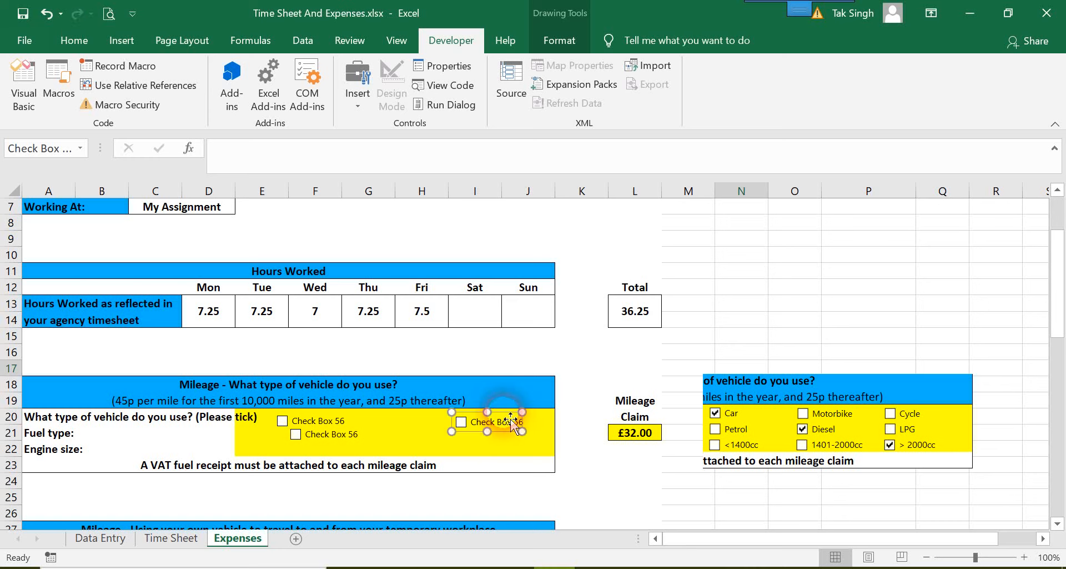
pyautogui.rightClick(343, 435)
pyautogui.click(339, 435)
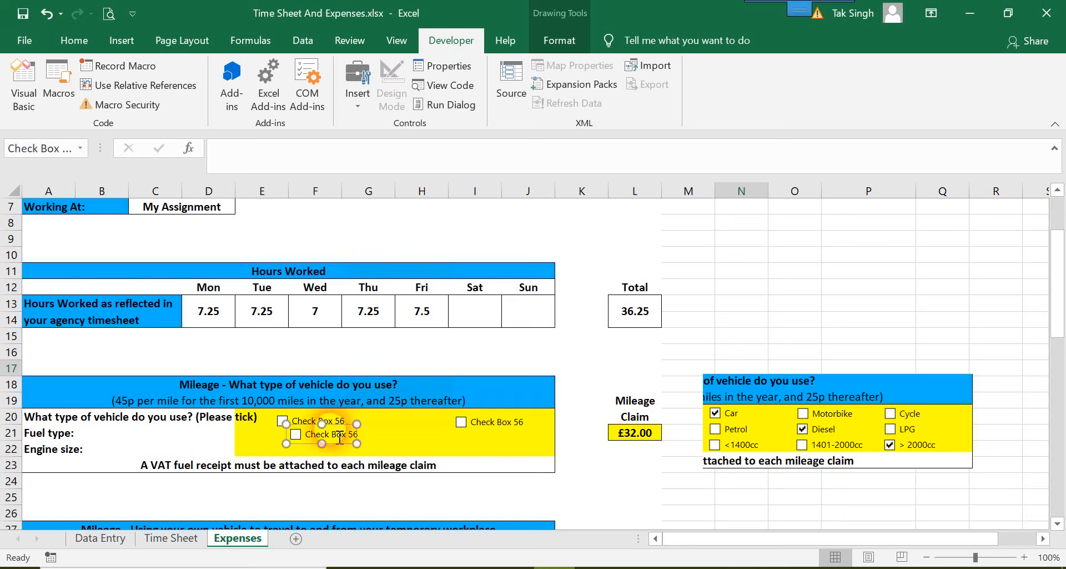
pyautogui.moveTo(339, 434); pyautogui.dragTo(416, 420)
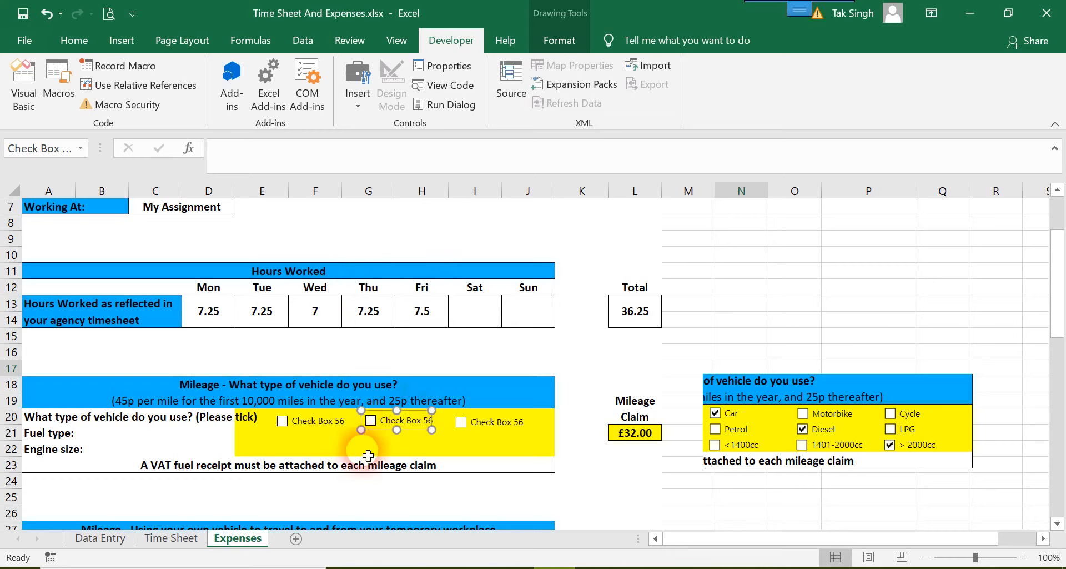
# Align the three check boxes by their top edges and distribute them horizontally.
pyautogui.keyDown('ctrl'); pyautogui.click(318, 422); pyautogui.keyUp('ctrl')
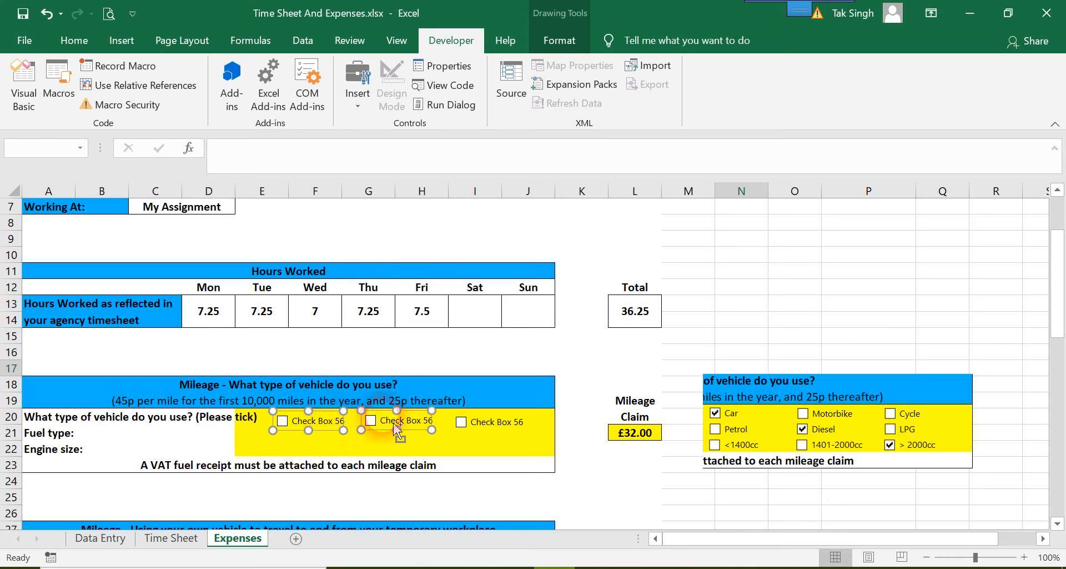
pyautogui.keyDown('ctrl'); pyautogui.click(499, 425); pyautogui.keyUp('ctrl')
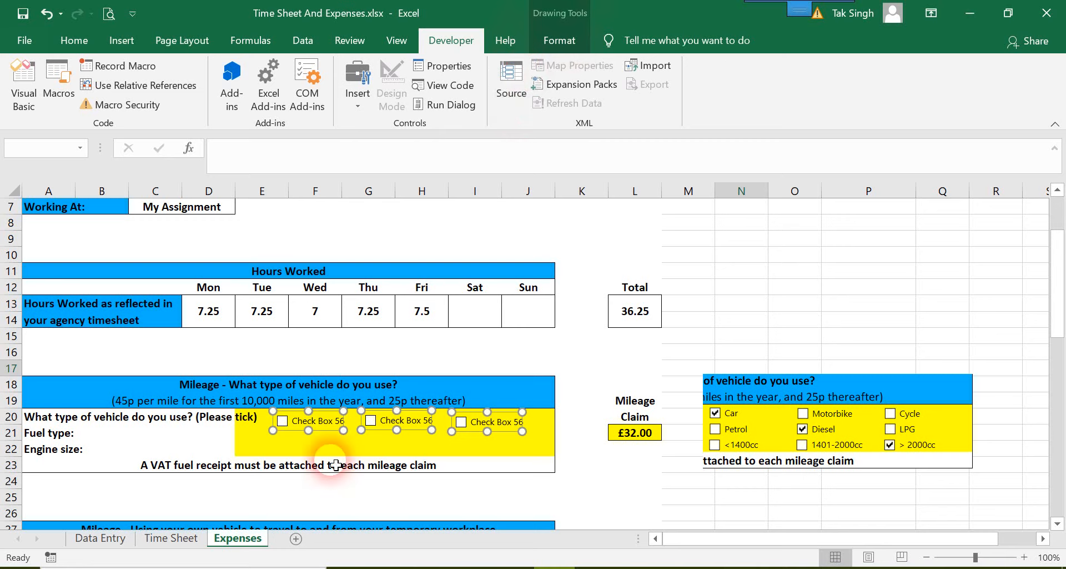
pyautogui.click(555, 40)
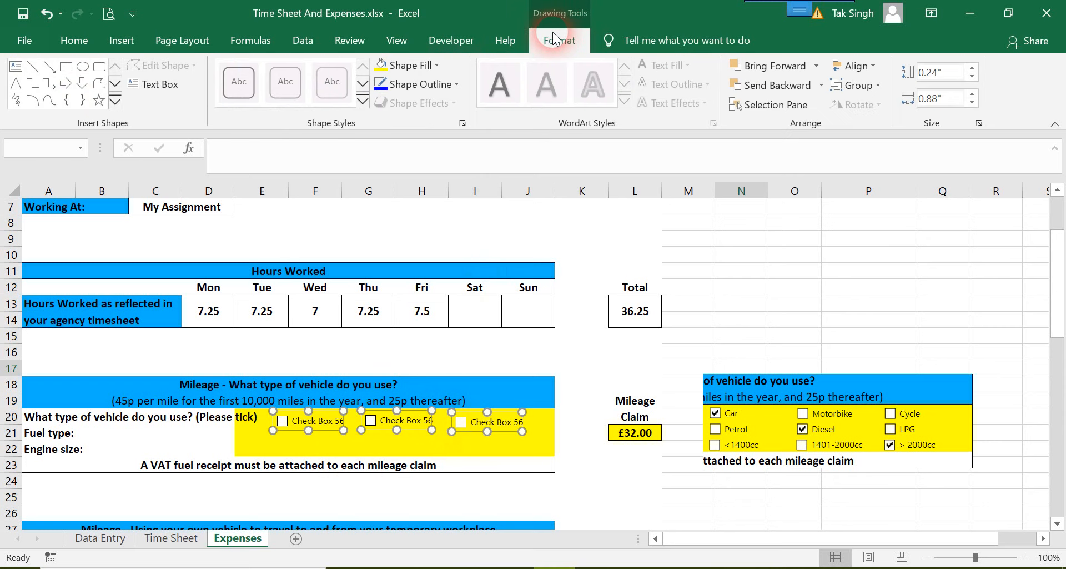
pyautogui.click(875, 71)
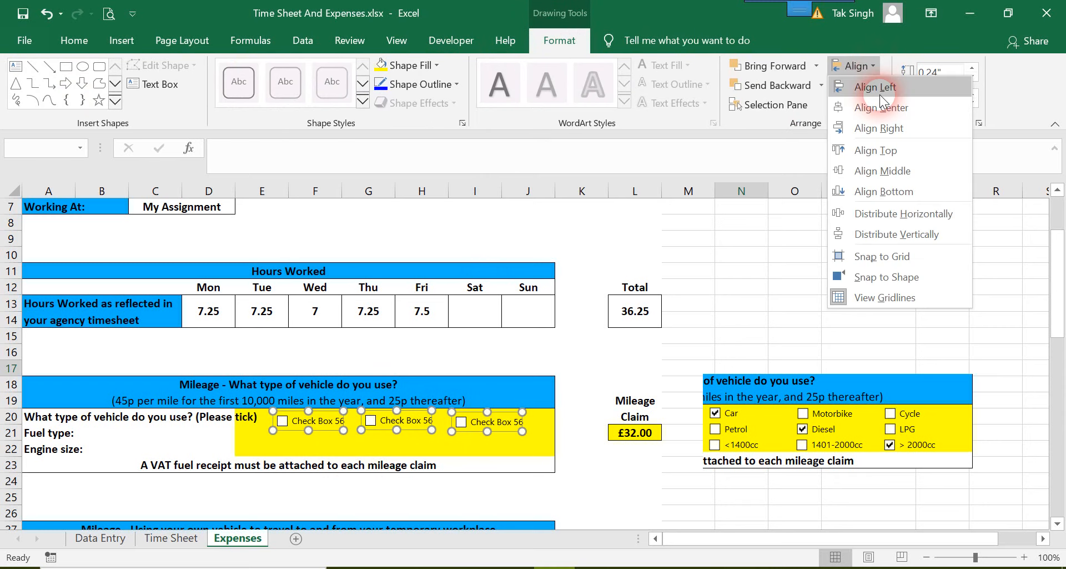
pyautogui.click(884, 151)
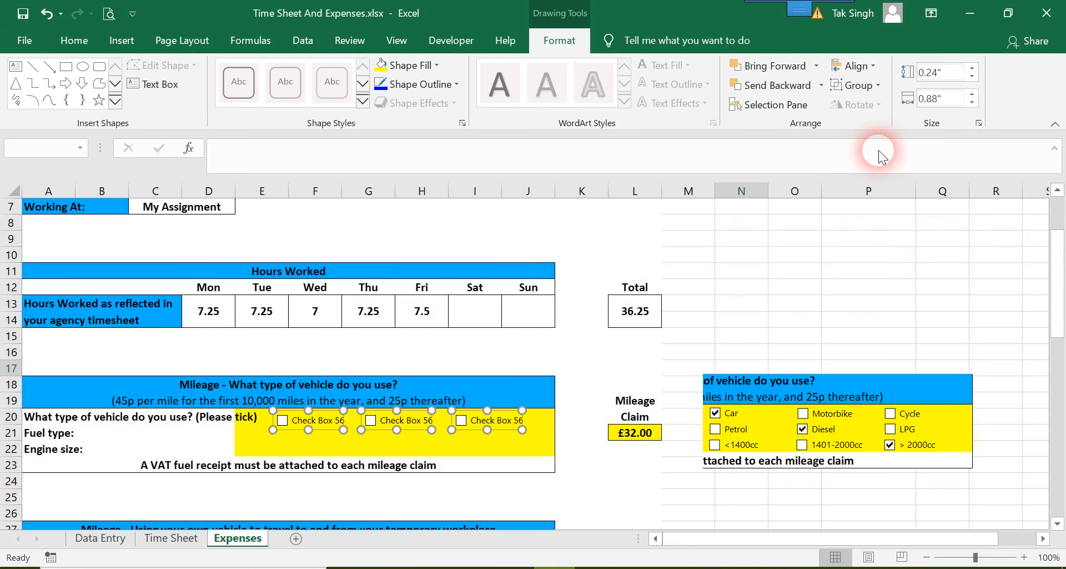
pyautogui.click(863, 67)
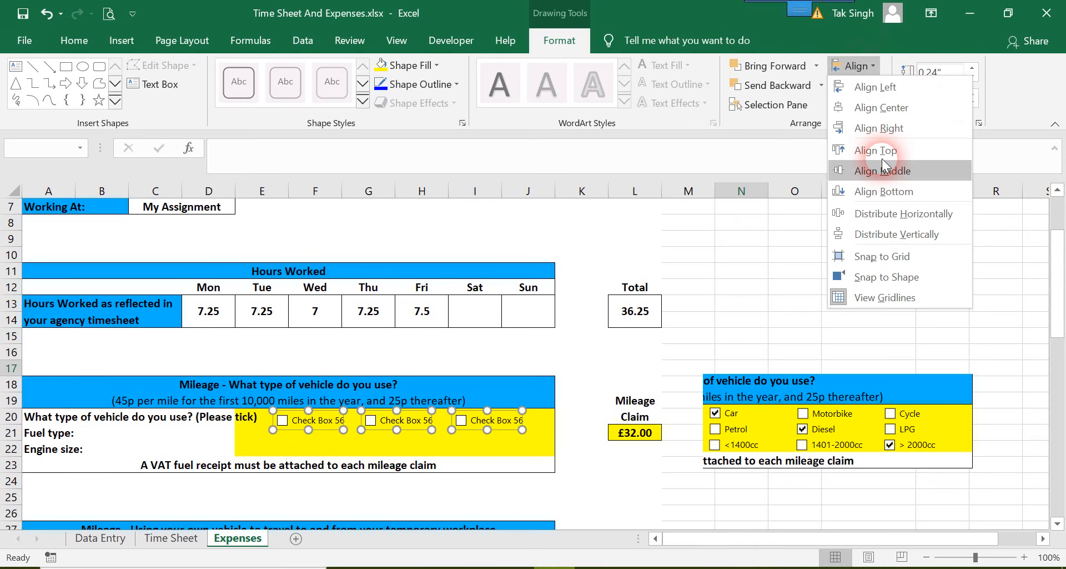
pyautogui.click(895, 215)
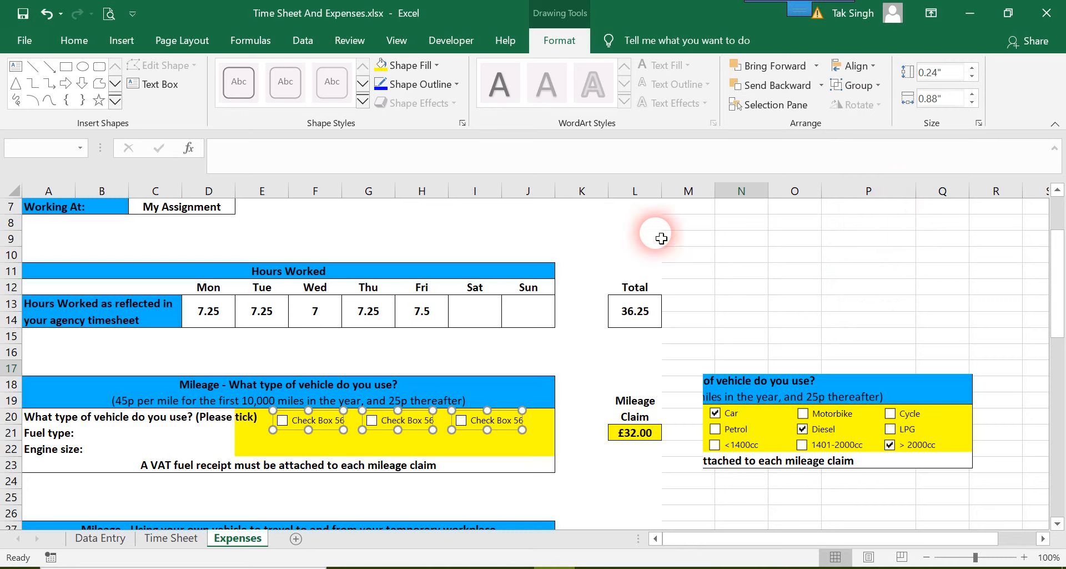
# Group the three check boxes and duplicate the group twice for the fuel type and engine size rows.
pyautogui.click(866, 85)
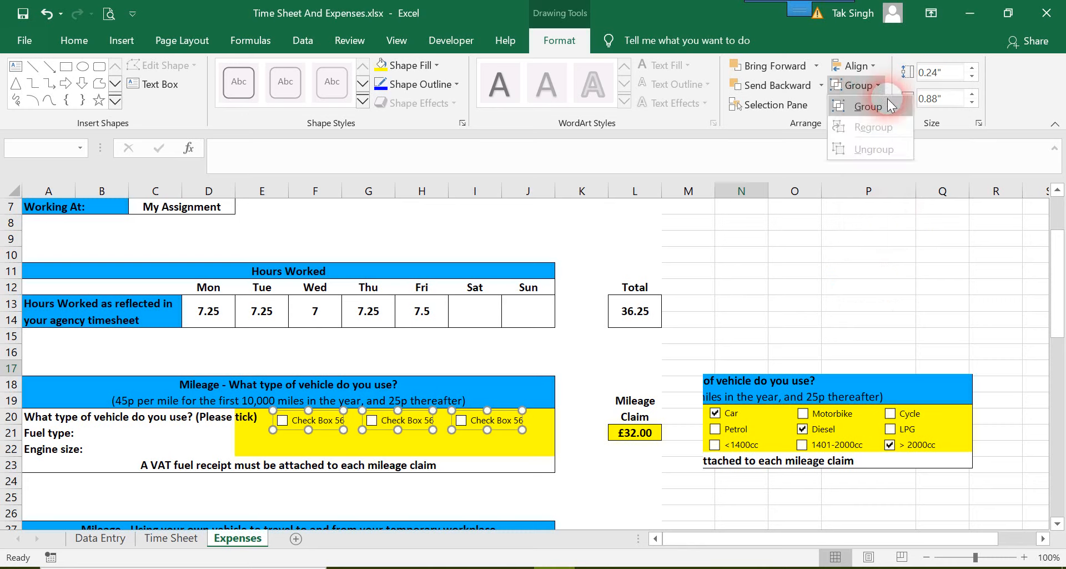
pyautogui.click(889, 106)
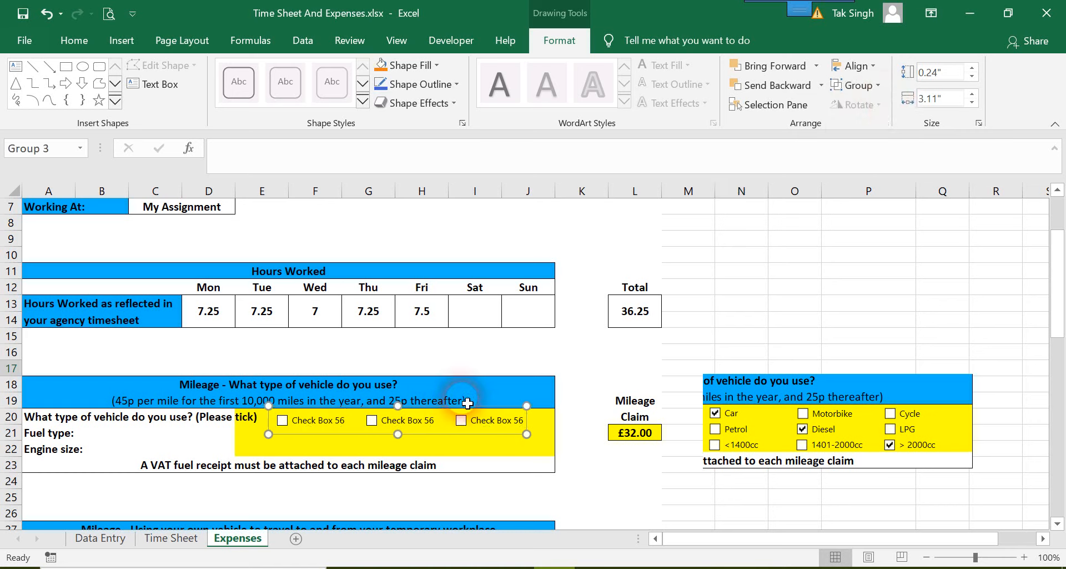
pyautogui.hotkey('ctrl', 'd')
pyautogui.hotkey('ctrl', 'd')
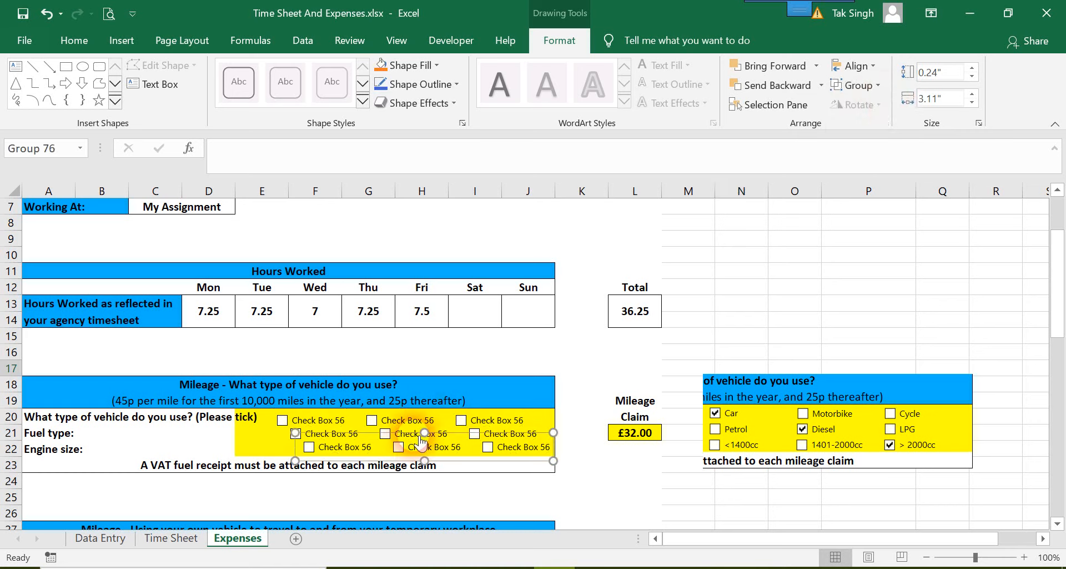
# Align the three check box groups by their left edges and distribute them vertically.
pyautogui.keyDown('ctrl'); pyautogui.click(324, 432); pyautogui.keyUp('ctrl')
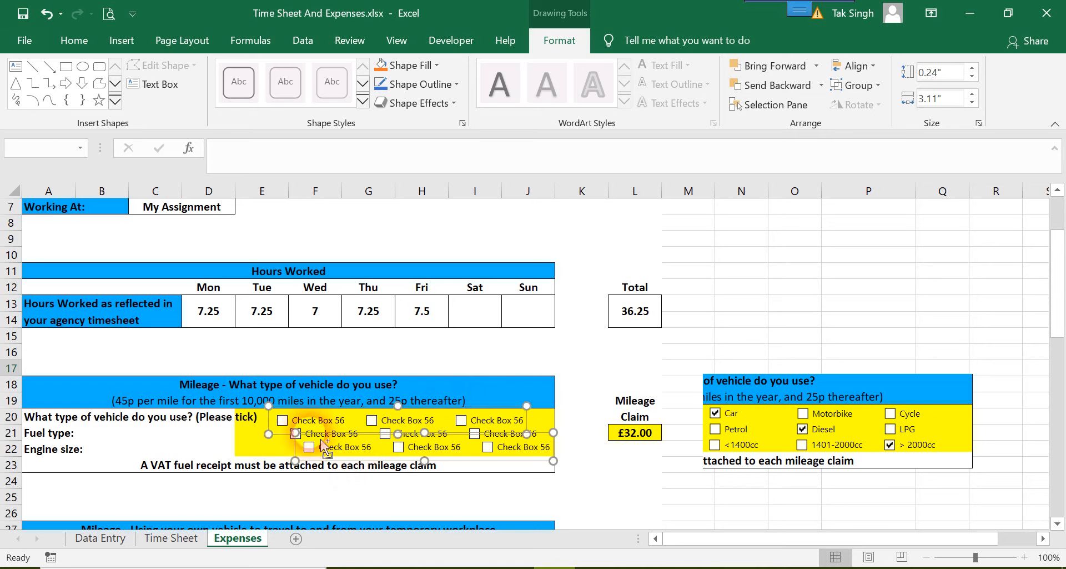
pyautogui.keyDown('ctrl'); pyautogui.click(322, 442); pyautogui.keyUp('ctrl')
pyautogui.keyDown('ctrl'); pyautogui.click(313, 438); pyautogui.keyUp('ctrl')
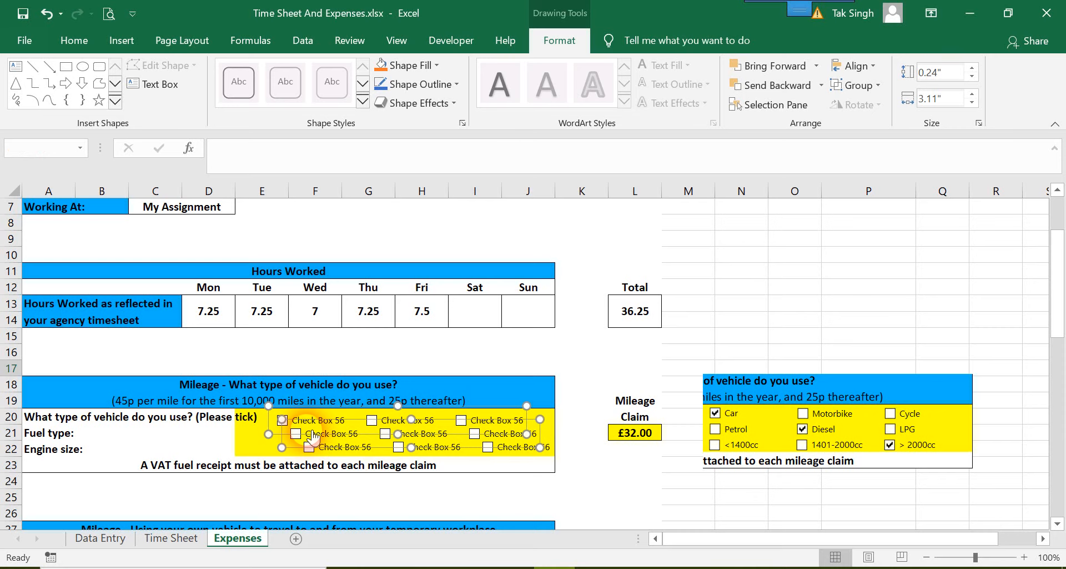
pyautogui.keyDown('ctrl'); pyautogui.click(324, 448); pyautogui.keyUp('ctrl')
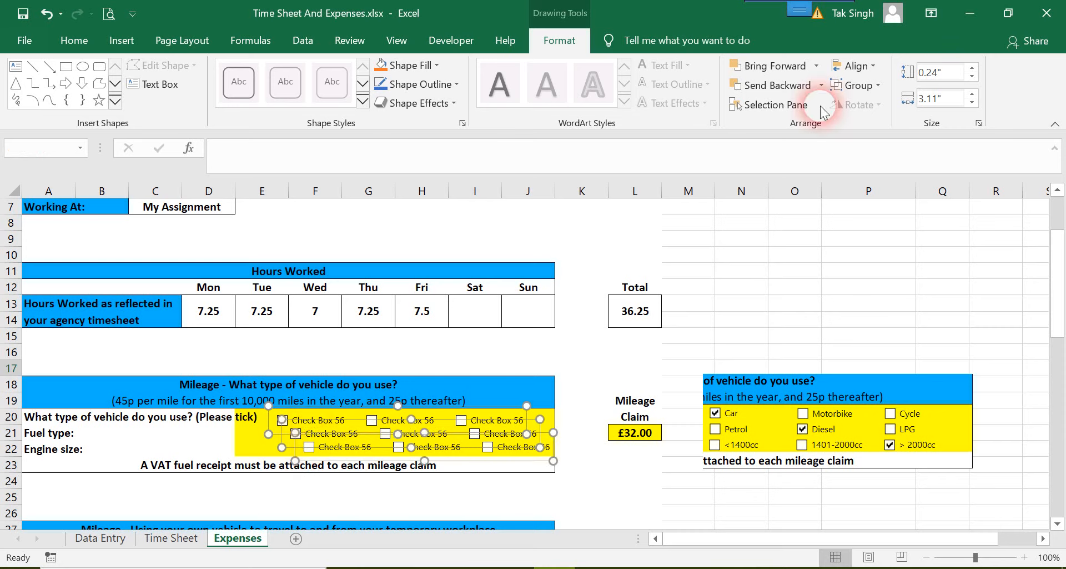
pyautogui.click(855, 65)
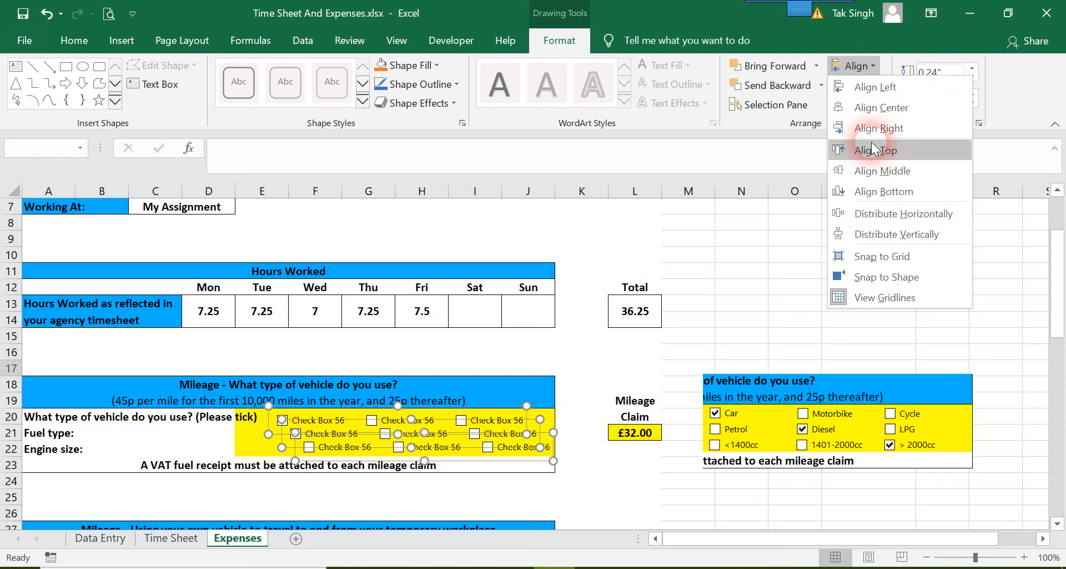
pyautogui.click(880, 88)
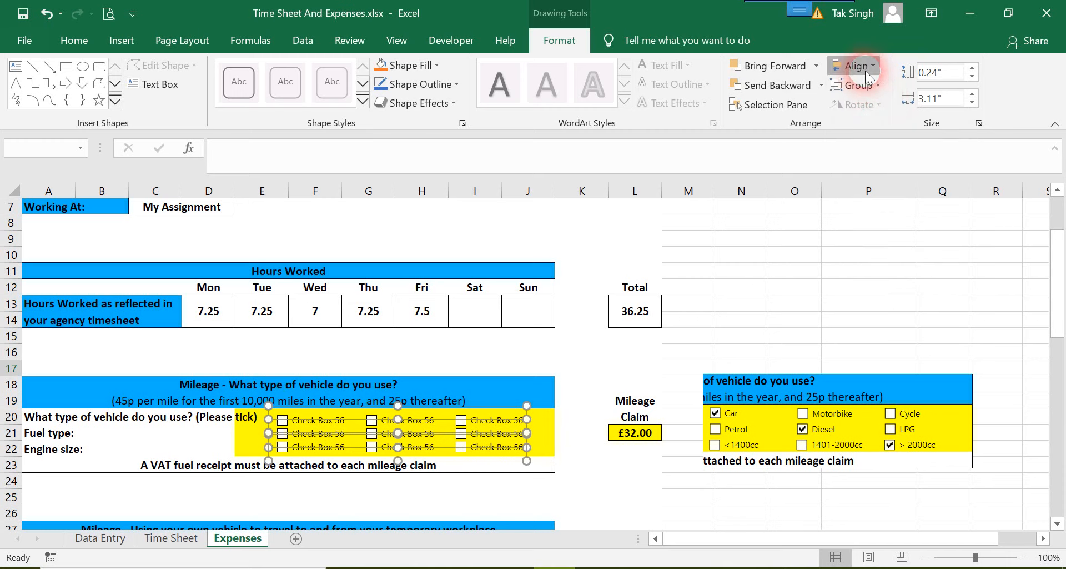
pyautogui.click(866, 72)
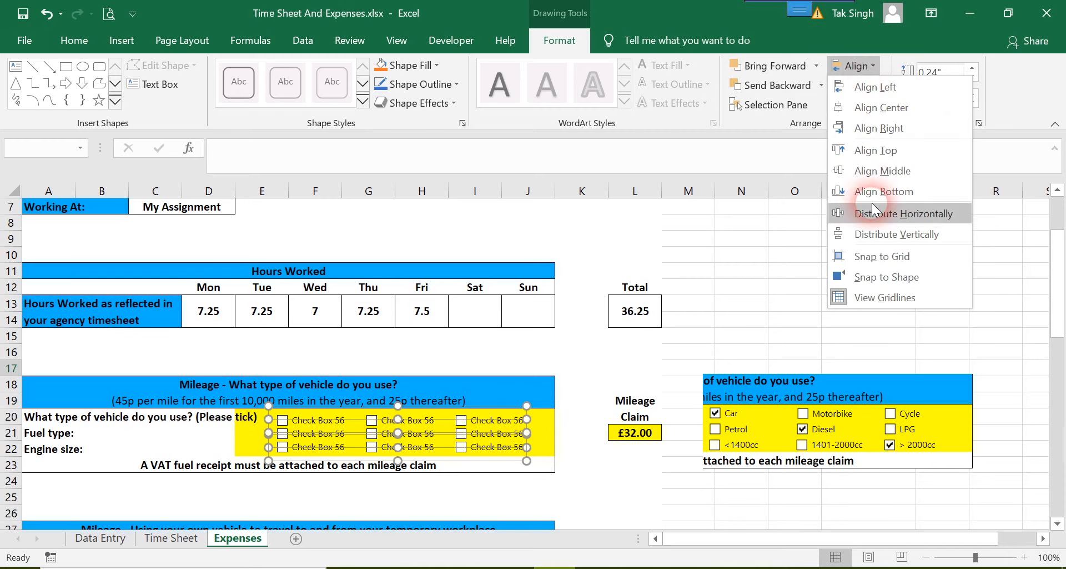
pyautogui.click(876, 234)
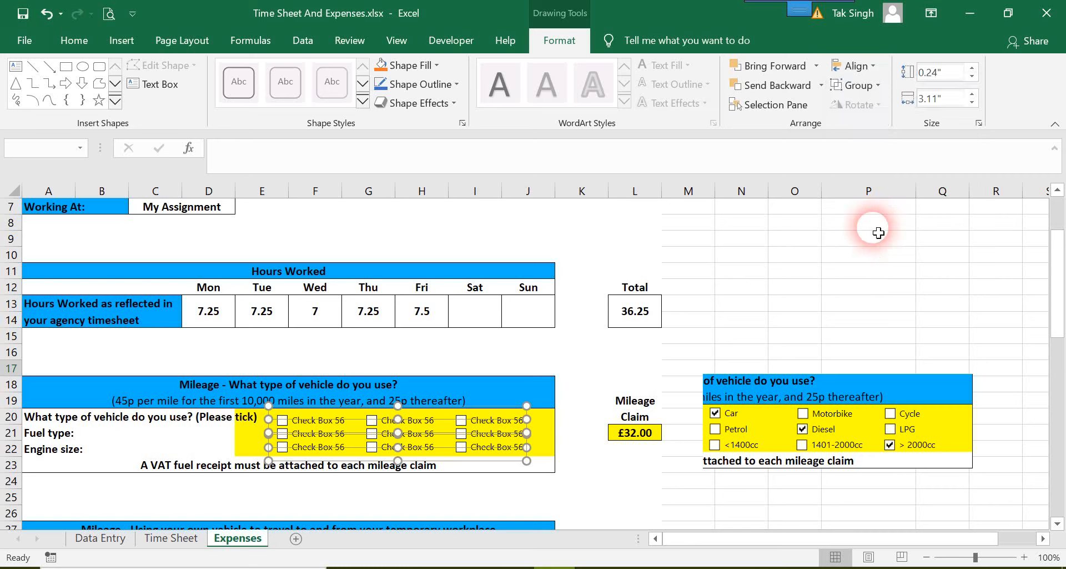
pyautogui.click(579, 454)
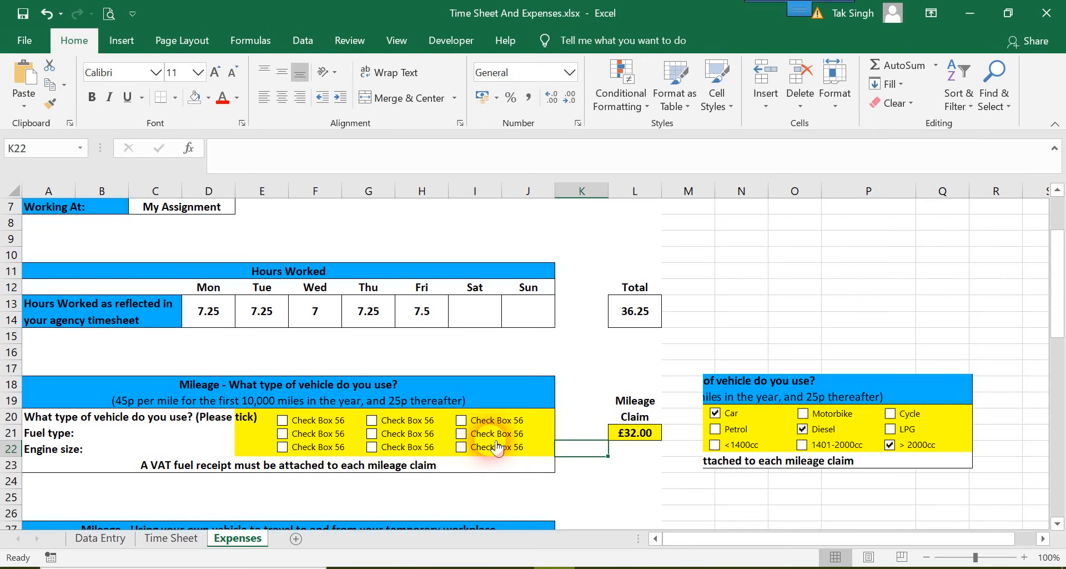
pyautogui.click(463, 447)
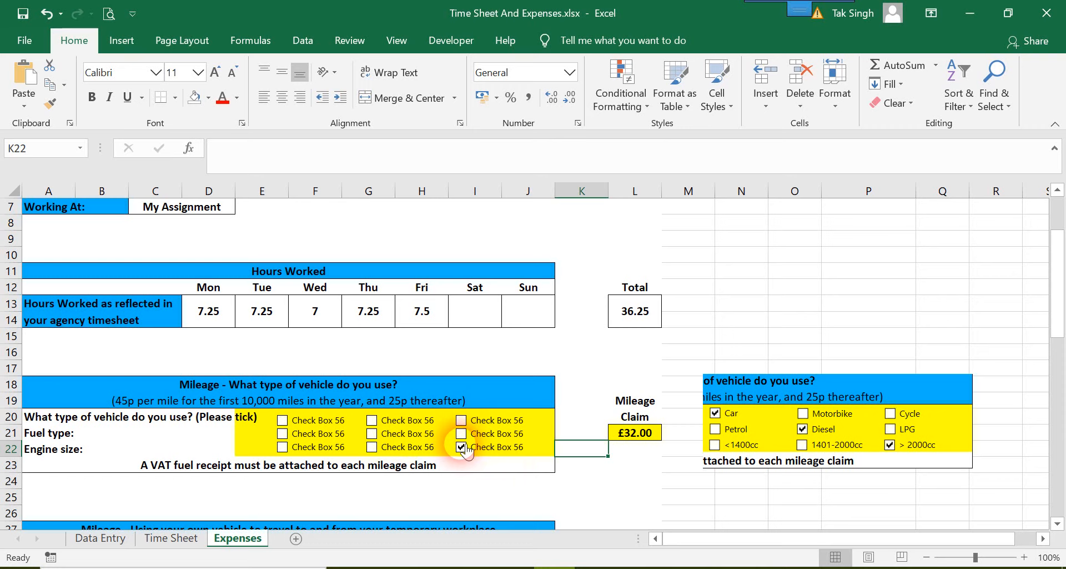
pyautogui.click(463, 447)
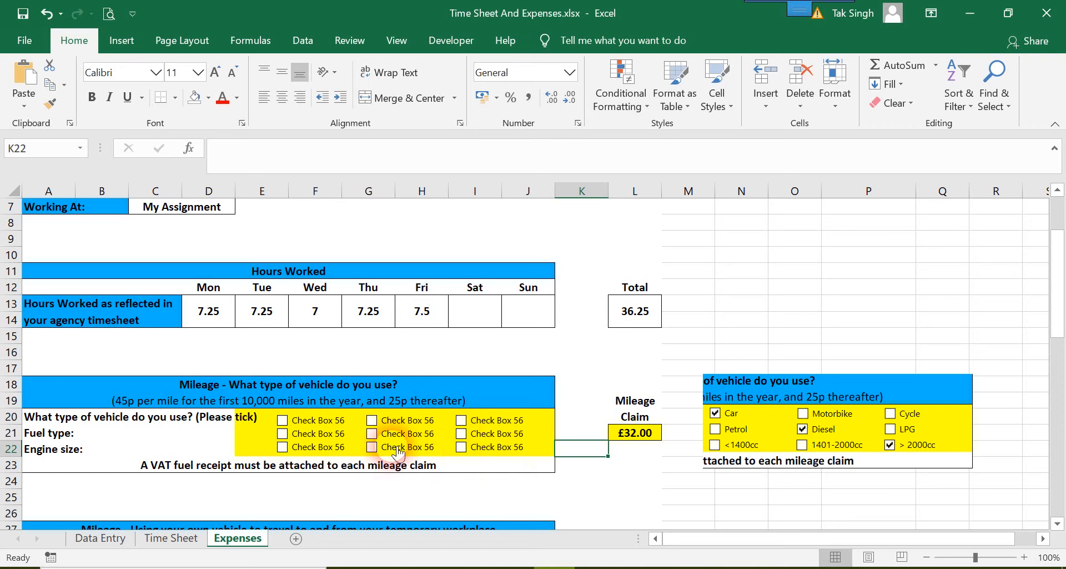
pyautogui.rightClick(327, 455)
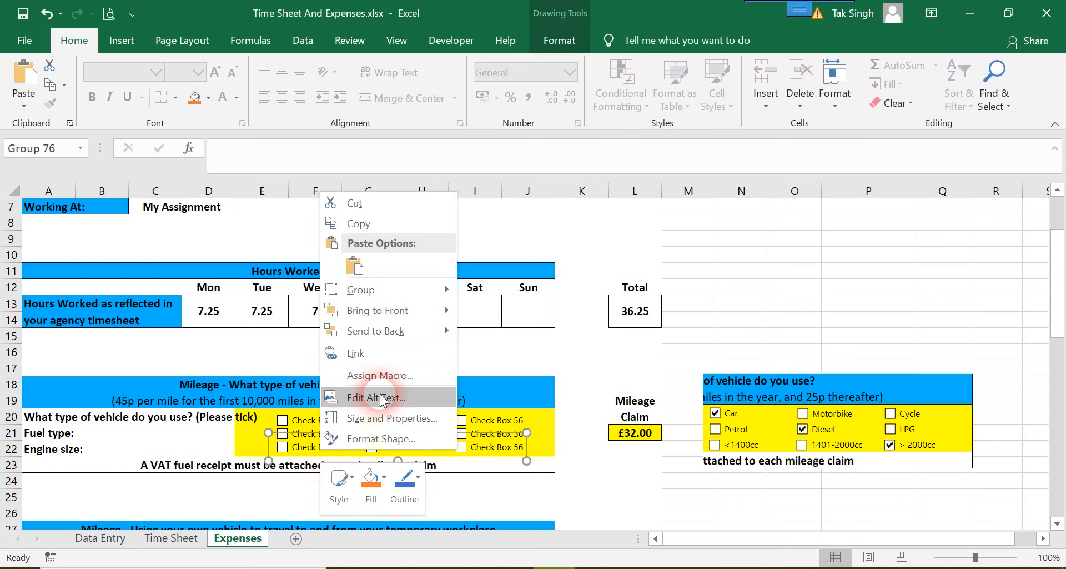
pyautogui.press('Escape')
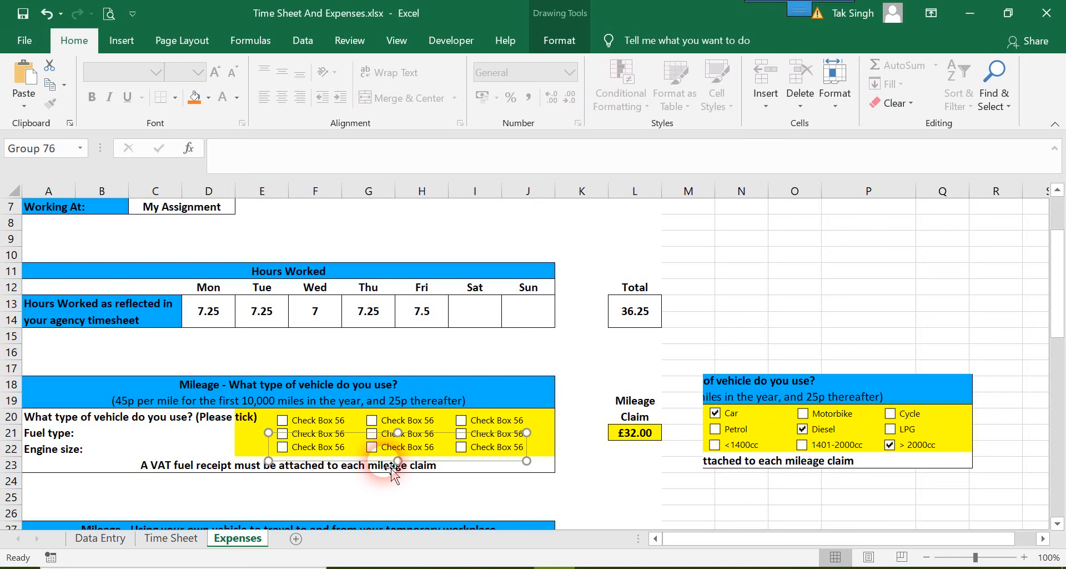
pyautogui.rightClick(378, 453)
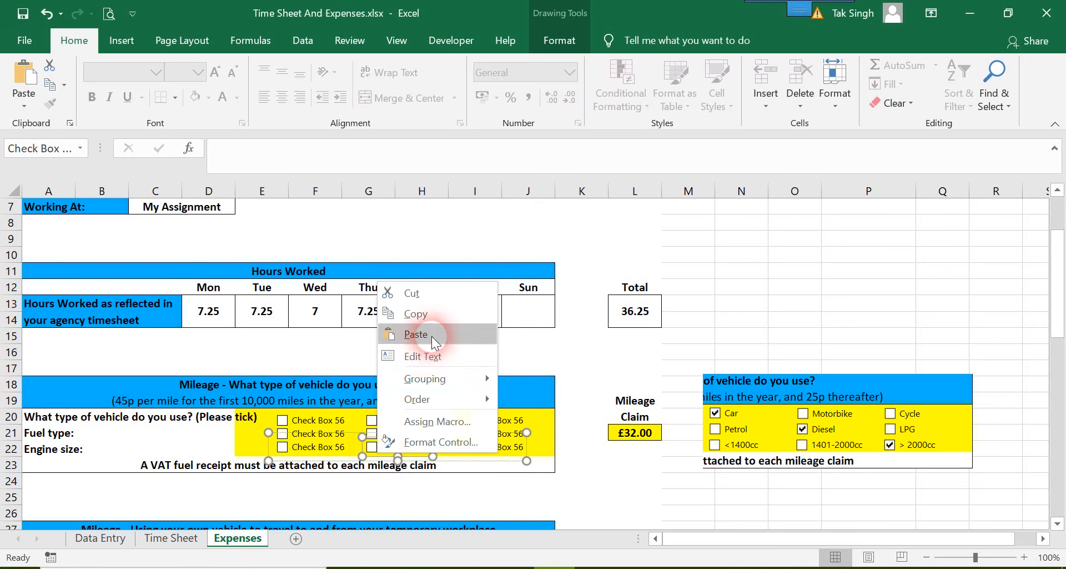
pyautogui.moveTo(444, 378)
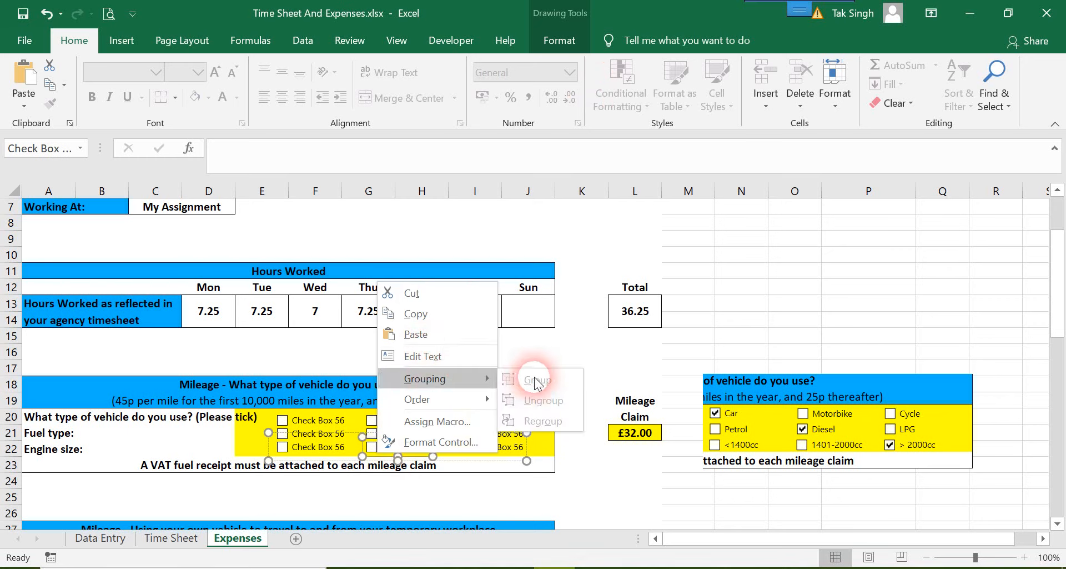
pyautogui.click(404, 449)
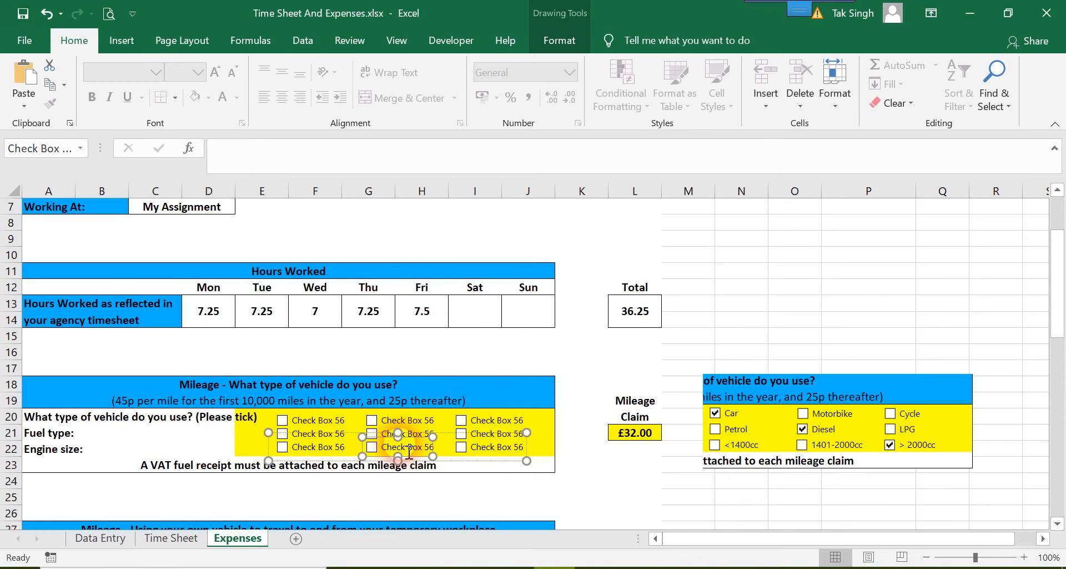
pyautogui.press('Escape')
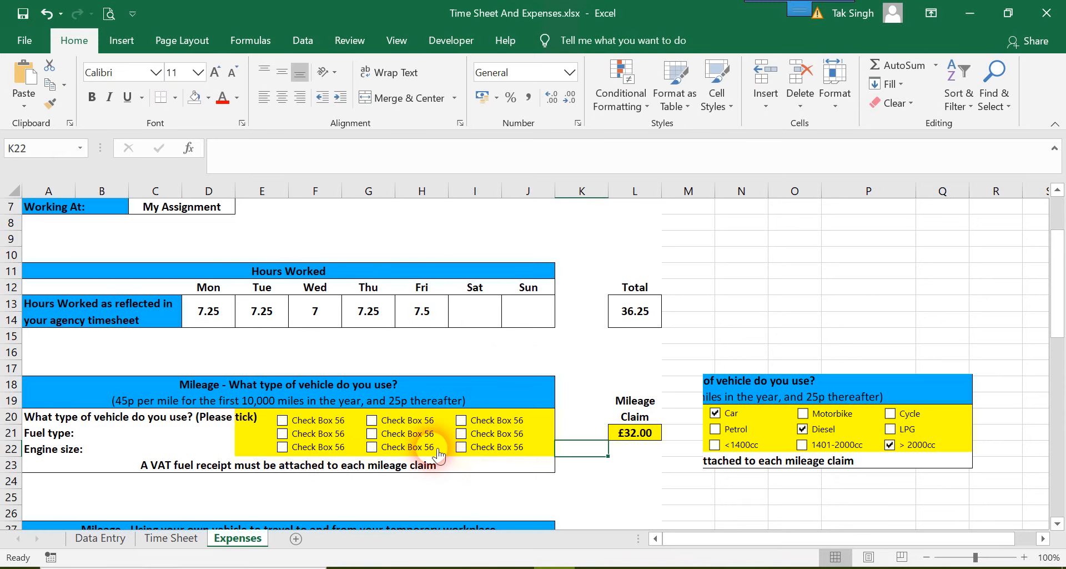
# Ungroup the check boxes in the engine size, vehicle type and fuel type rows.
pyautogui.rightClick(437, 451)
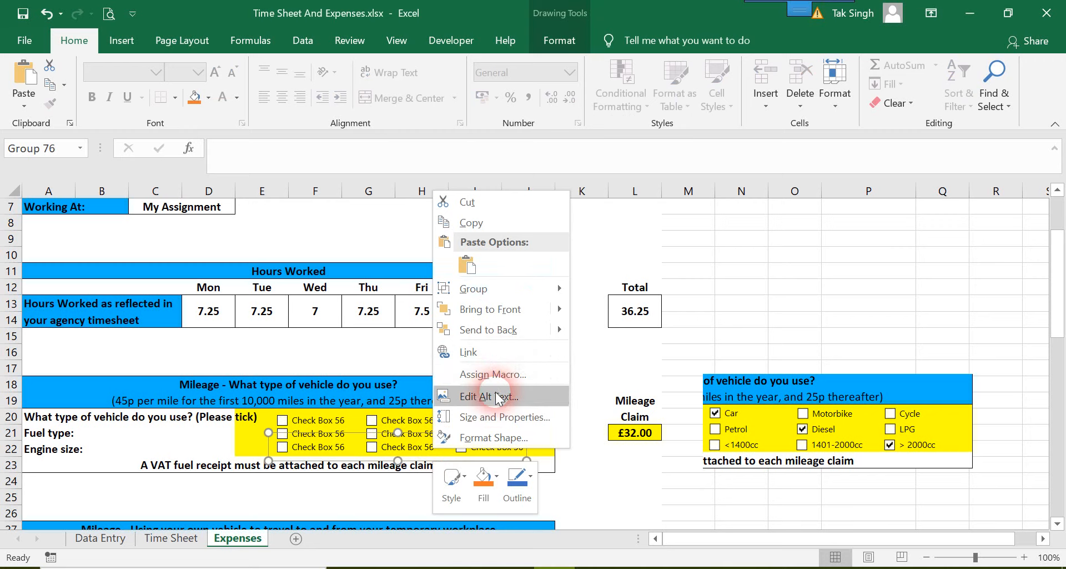
pyautogui.moveTo(498, 295)
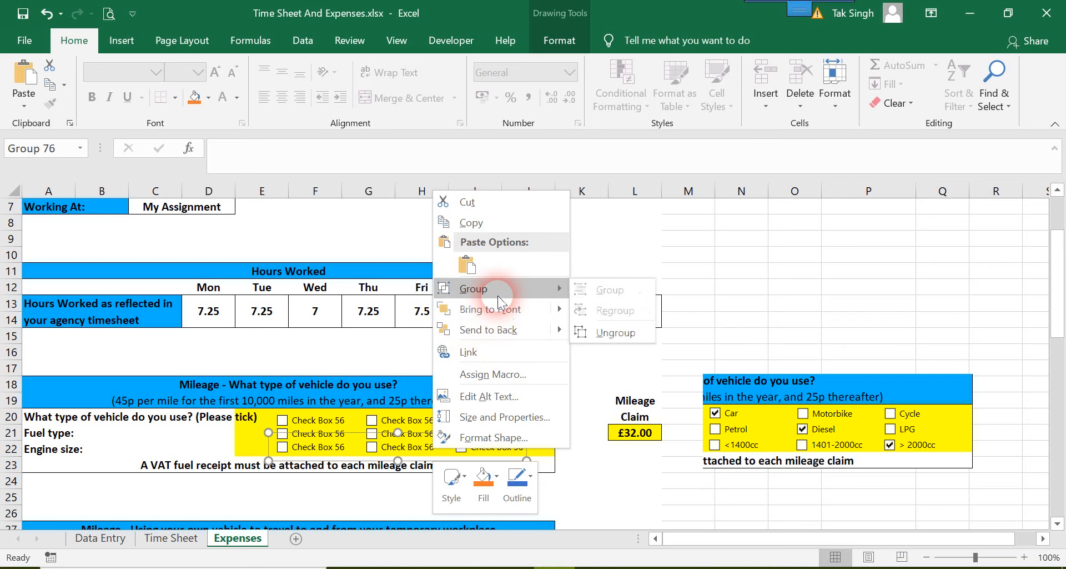
pyautogui.click(589, 332)
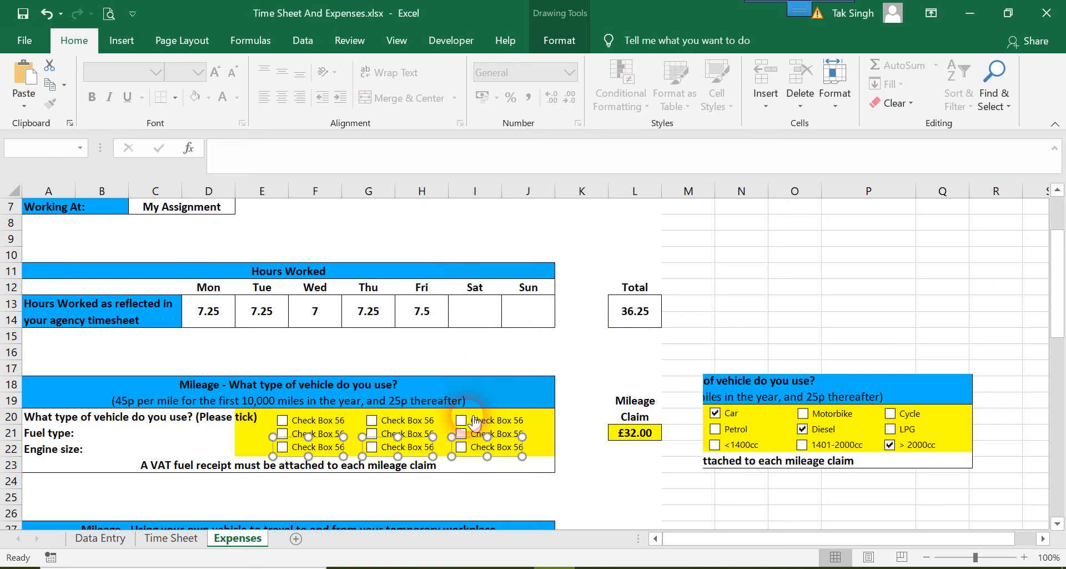
pyautogui.click(441, 424)
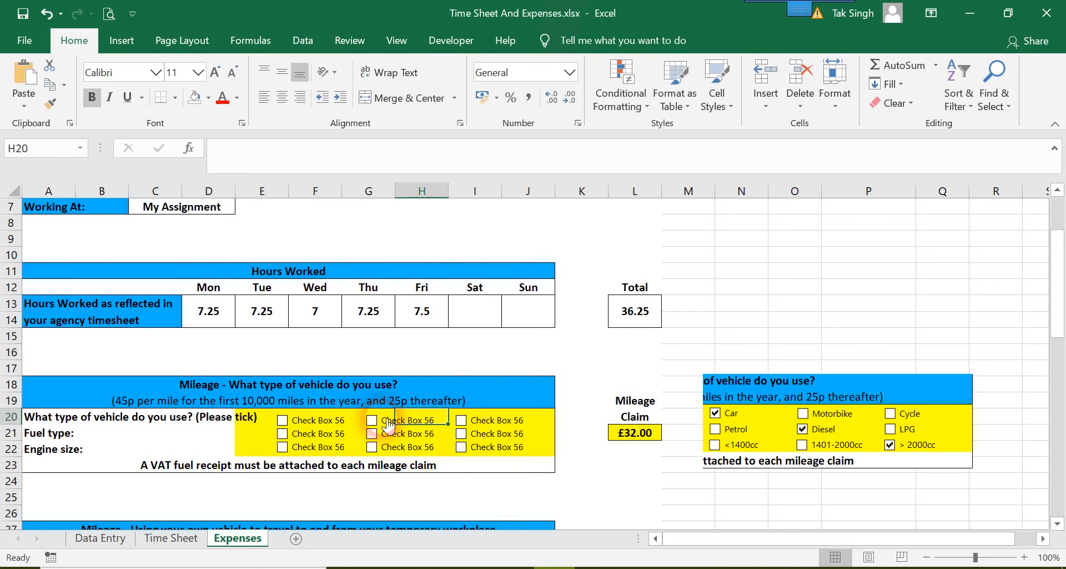
pyautogui.click(388, 423)
pyautogui.rightClick(374, 422)
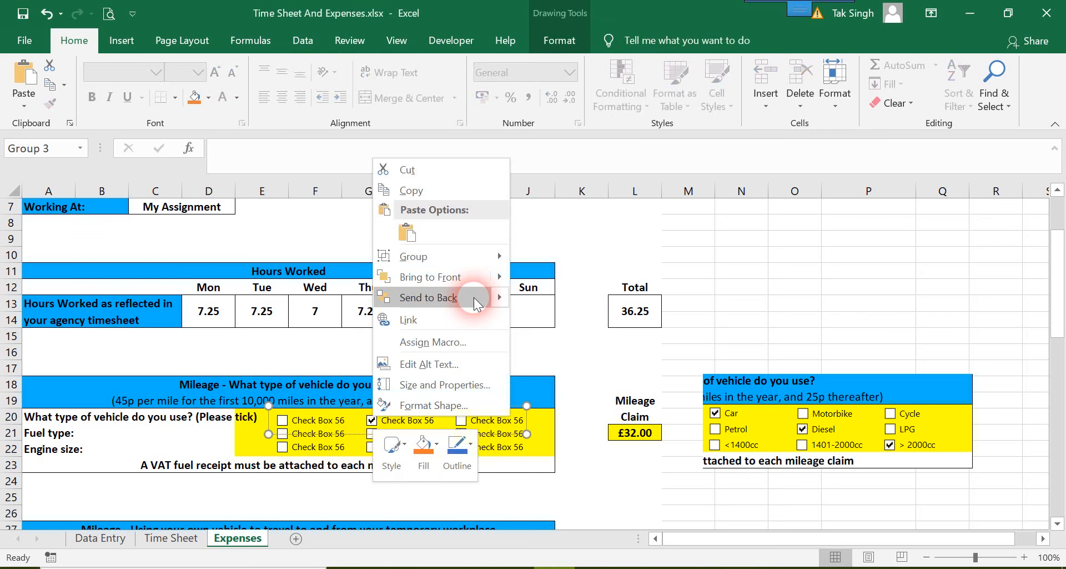
pyautogui.moveTo(450, 256)
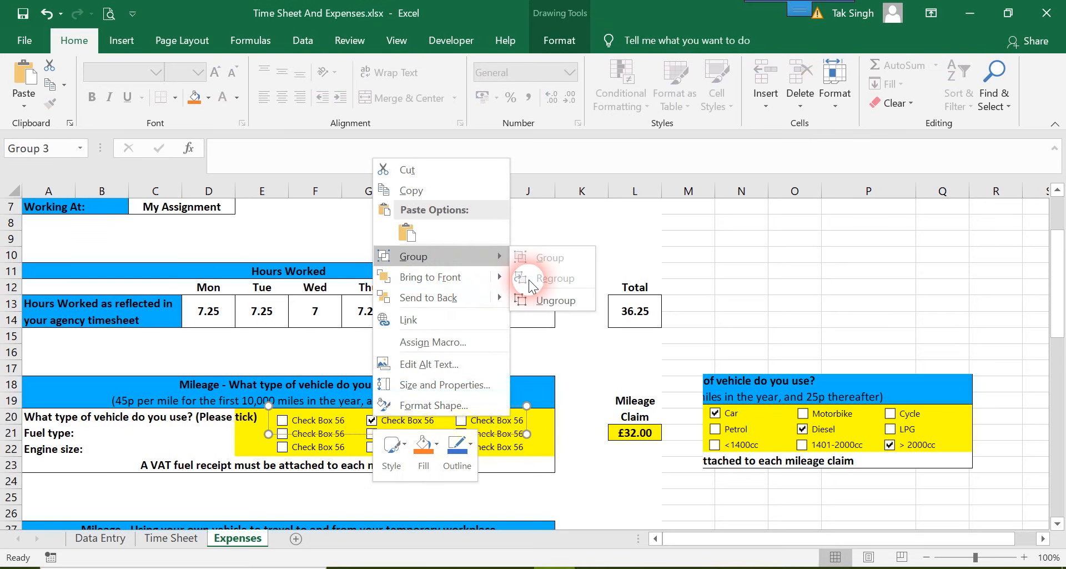
pyautogui.click(541, 300)
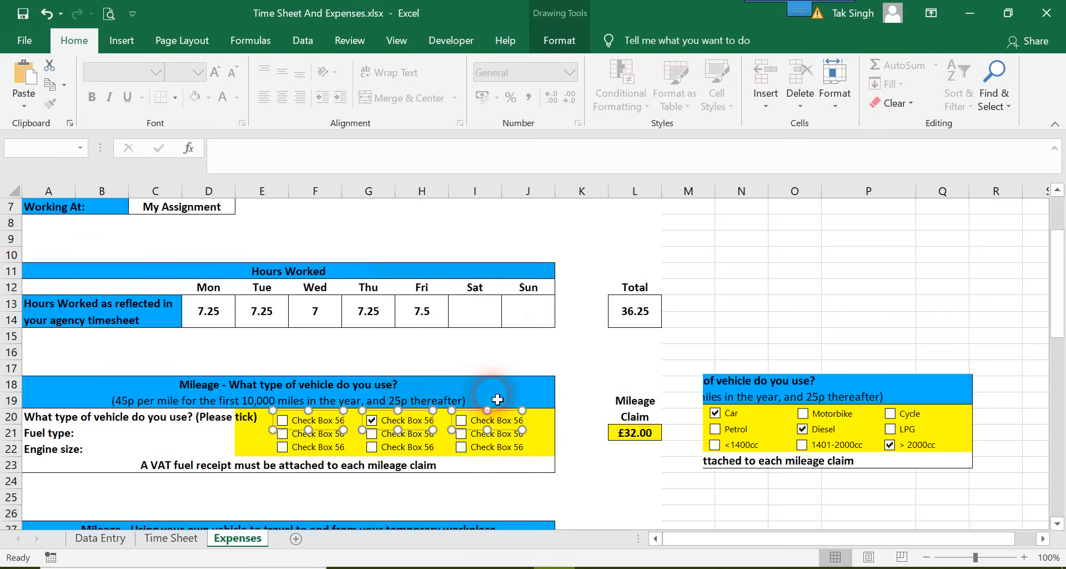
pyautogui.rightClick(503, 439)
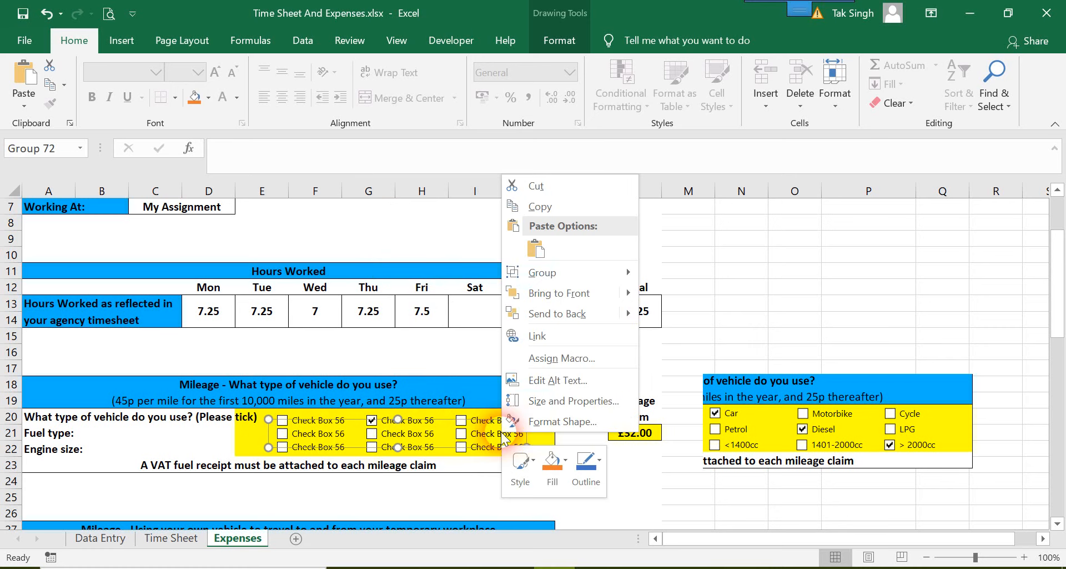
pyautogui.moveTo(556, 272)
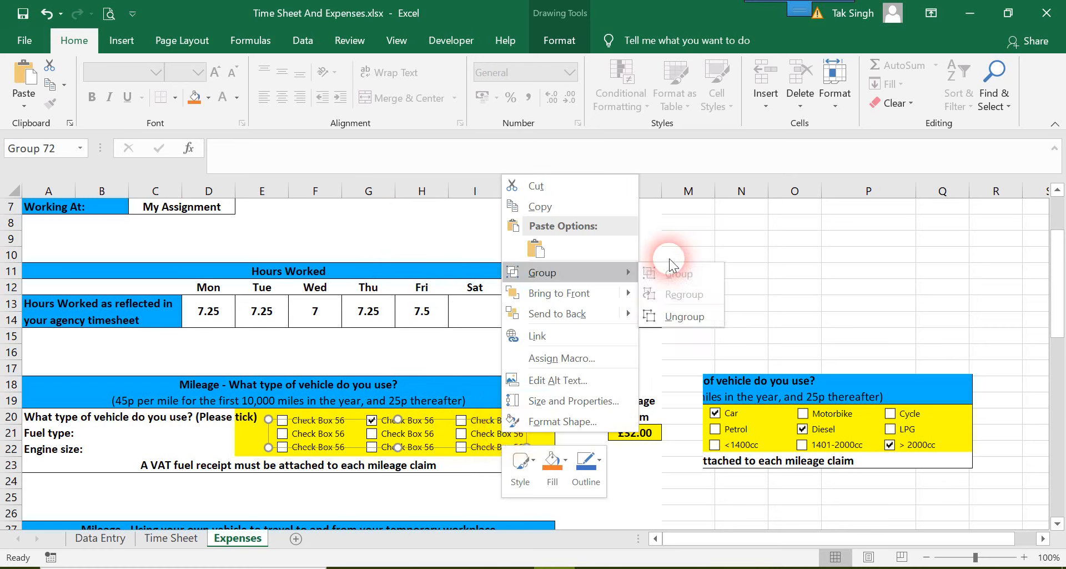
pyautogui.click(678, 314)
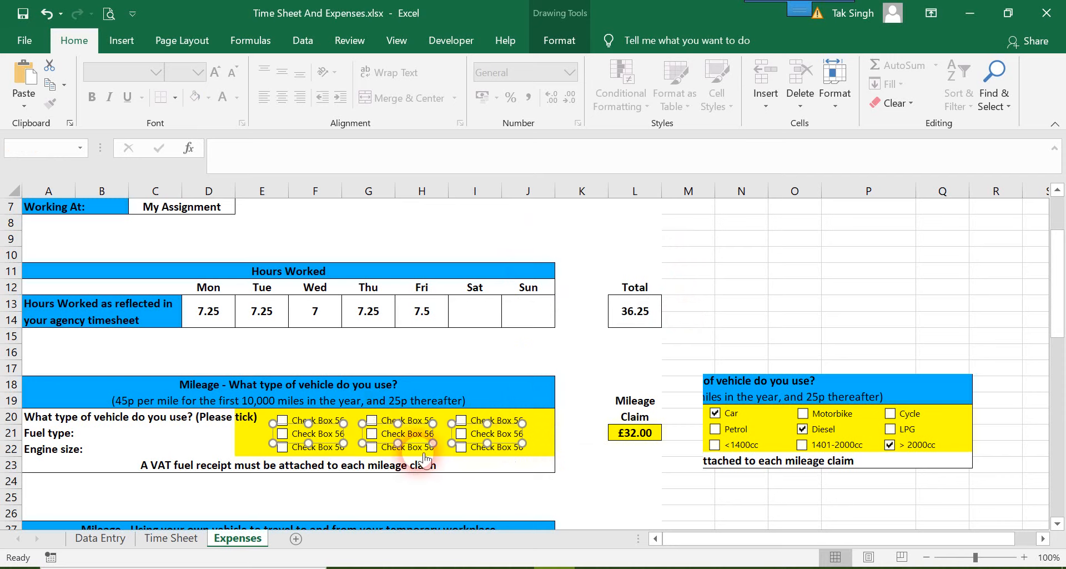
# Tick the first check box in the vehicle type row and replace its label with "Car".
pyautogui.click(309, 420)
pyautogui.rightClick(308, 421)
pyautogui.click(373, 321)
pyautogui.press('Delete')
pyautogui.press('Delete')
pyautogui.press('Delete')
pyautogui.press('Delete')
pyautogui.press('Delete')
pyautogui.press('Delete')
pyautogui.press('Delete')
pyautogui.press('Delete')
pyautogui.press('Delete')
pyautogui.press('Delete')
pyautogui.press('Delete')
pyautogui.press('Delete')
pyautogui.write('Car')
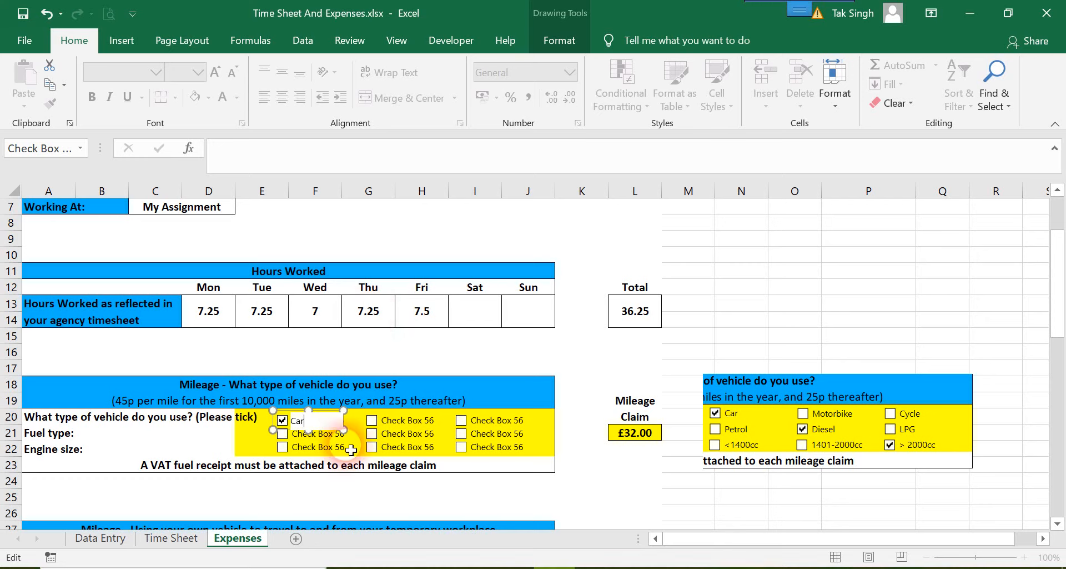
# Replace the label of the second check box in the vehicle type row with "Motorbike".
pyautogui.rightClick(409, 422)
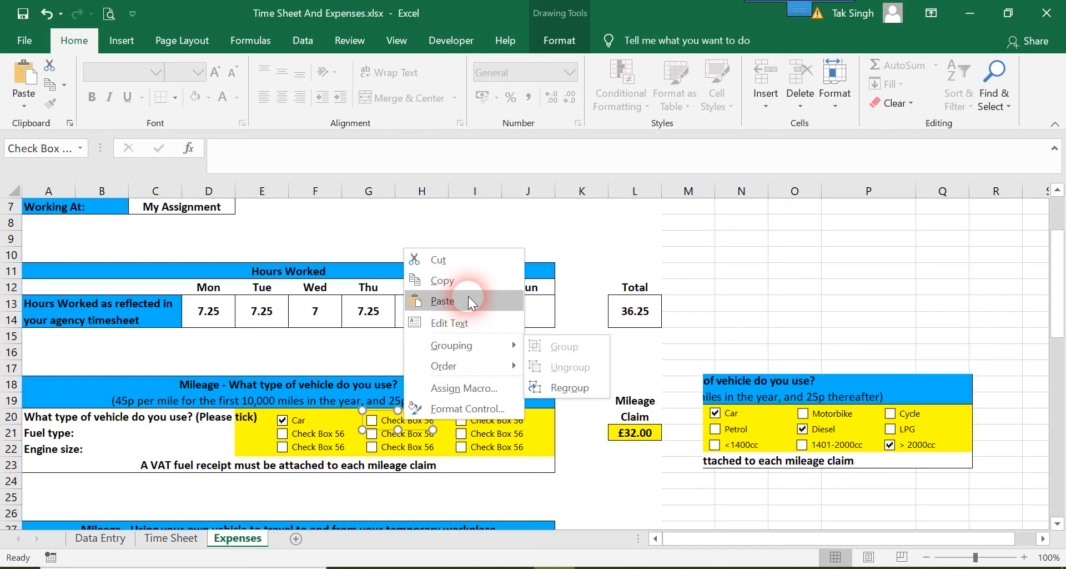
pyautogui.click(475, 321)
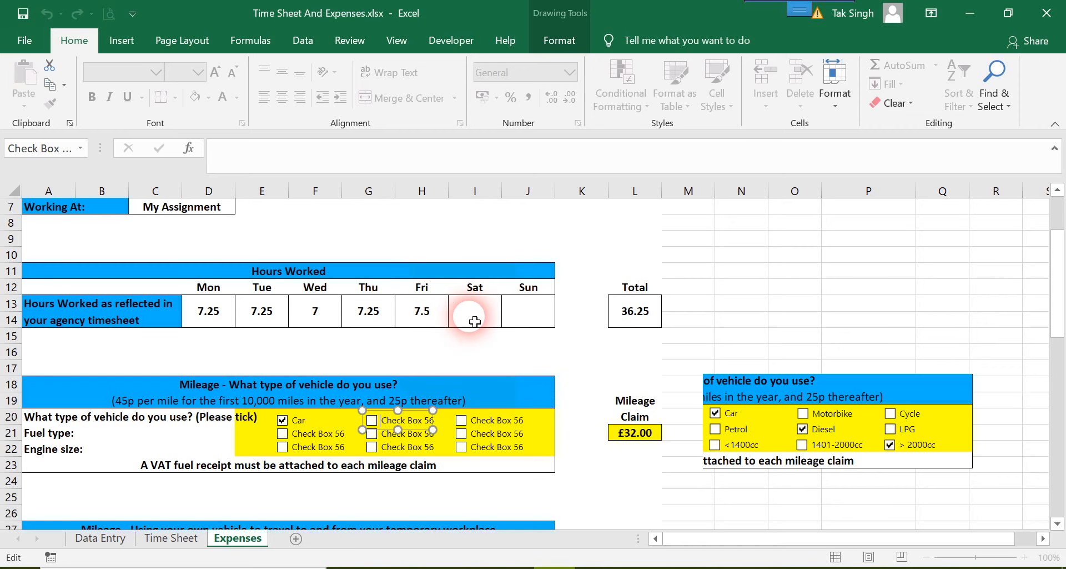
pyautogui.write('Motor')
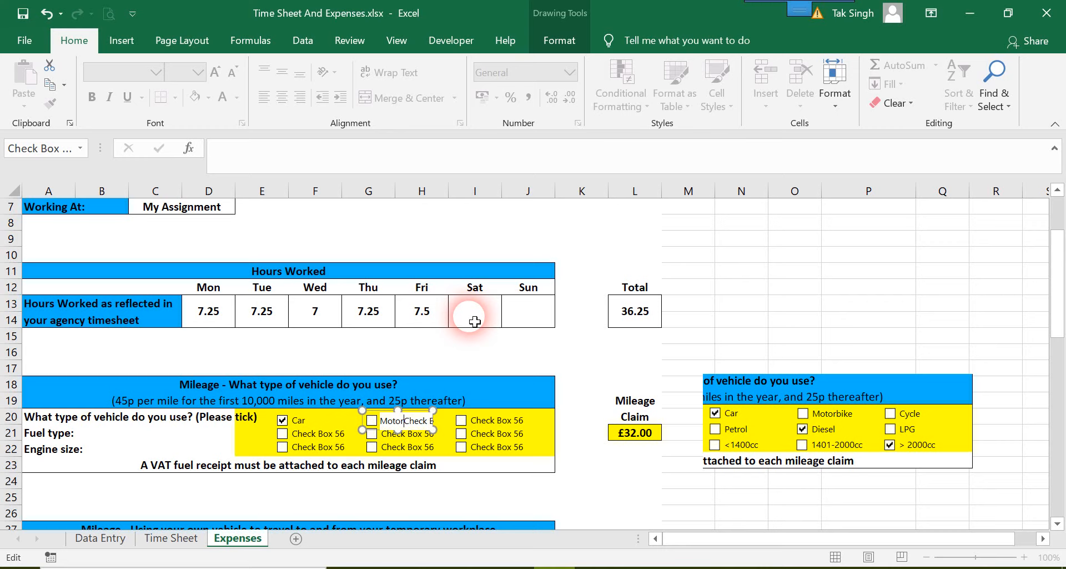
pyautogui.write('bikes')
pyautogui.press('BackSpace')
pyautogui.press('Delete')
pyautogui.press('Delete')
pyautogui.press('Delete')
pyautogui.press('Delete')
pyautogui.press('Delete')
pyautogui.press('Delete')
pyautogui.press('Delete')
pyautogui.press('Delete')
pyautogui.press('Delete')
pyautogui.press('Delete')
pyautogui.press('Delete')
pyautogui.press('Delete')
pyautogui.click(475, 321)
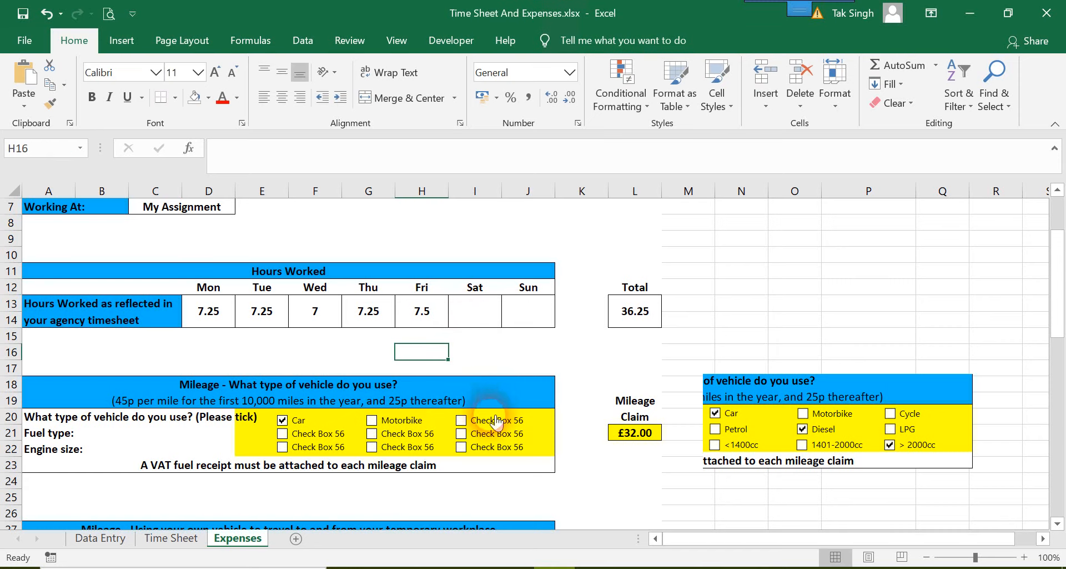
# Replace the label of the third check box in the vehicle type row with "Cycle".
pyautogui.rightClick(494, 419)
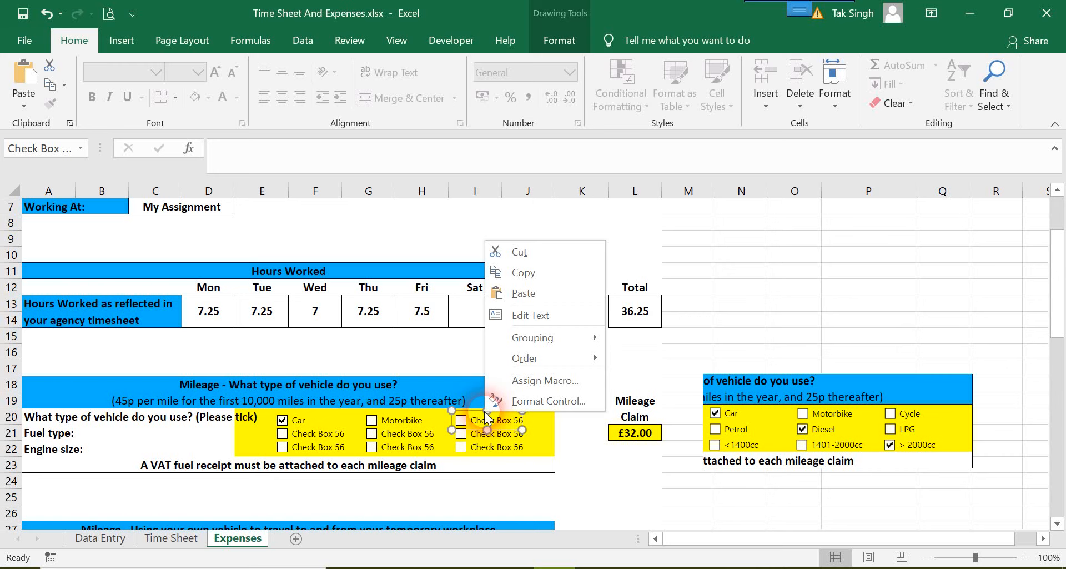
pyautogui.click(516, 340)
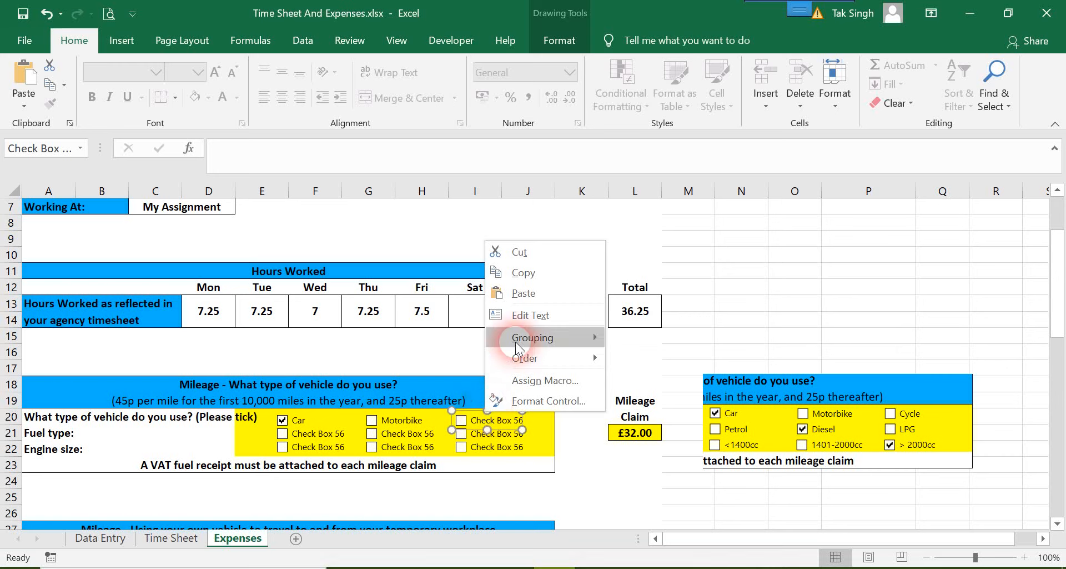
pyautogui.click(537, 315)
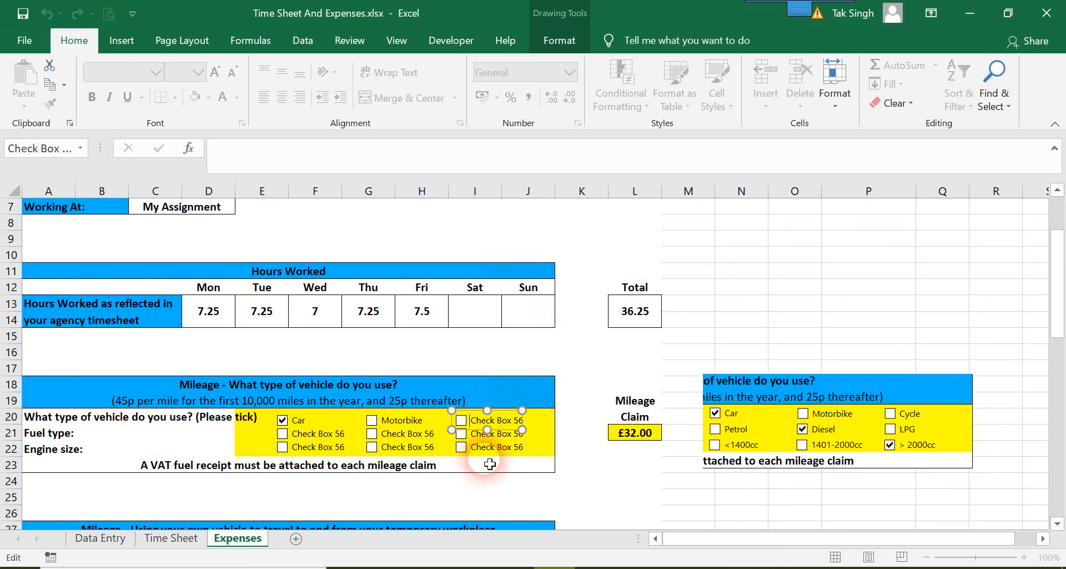
pyautogui.press('Delete')
pyautogui.press('Delete')
pyautogui.press('Delete')
pyautogui.press('Delete')
pyautogui.press('Delete')
pyautogui.press('Delete')
pyautogui.press('Delete')
pyautogui.press('Delete')
pyautogui.press('Delete')
pyautogui.press('Delete')
pyautogui.press('Delete')
pyautogui.press('Delete')
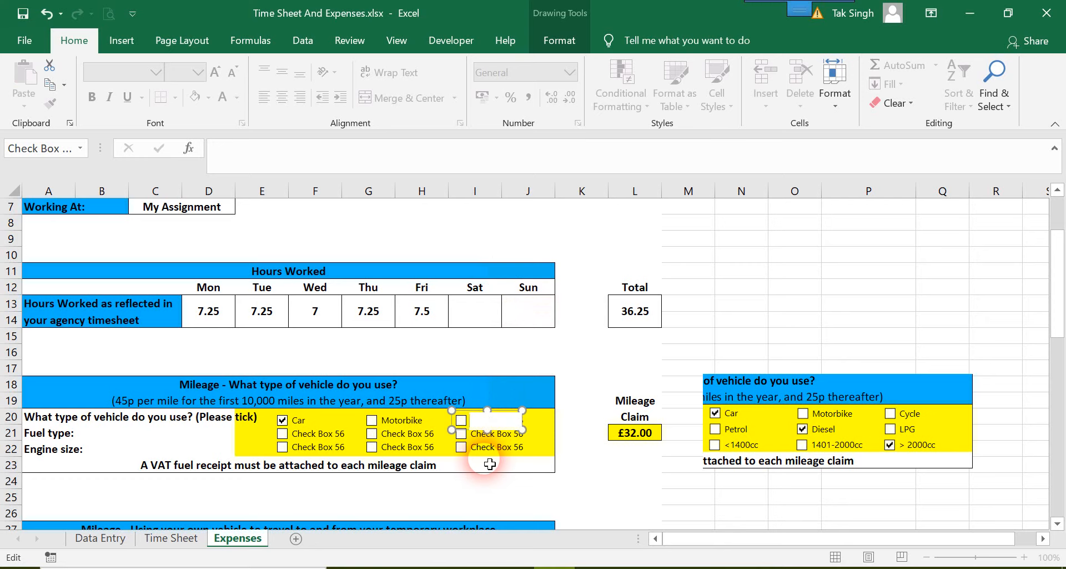
pyautogui.write('Cycle')
pyautogui.click(489, 464)
# Replace the label of the first check box in the fuel type row with "Petrol".
pyautogui.rightClick(328, 436)
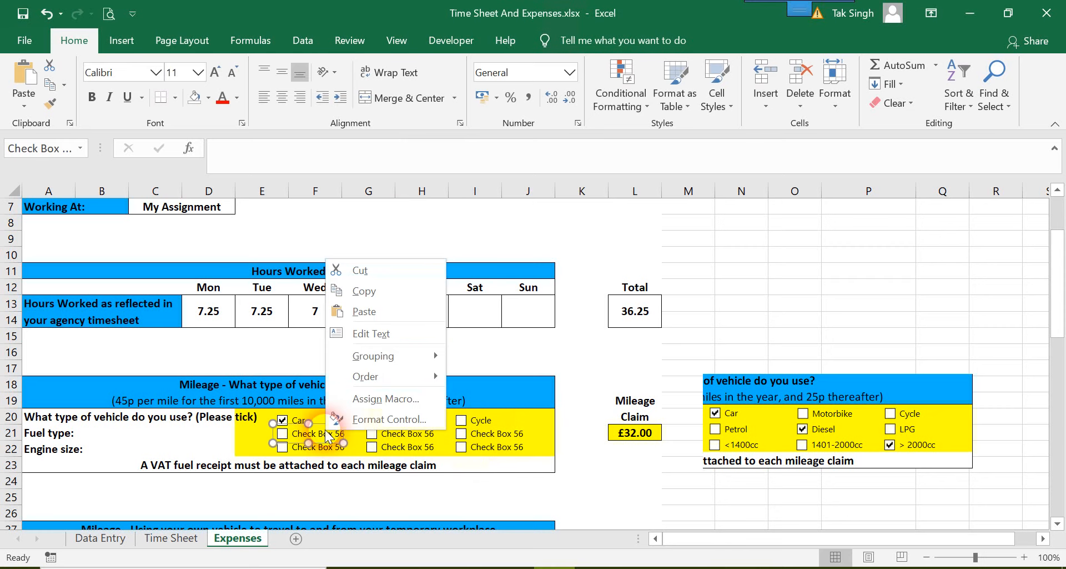
pyautogui.click(371, 334)
pyautogui.press('Delete')
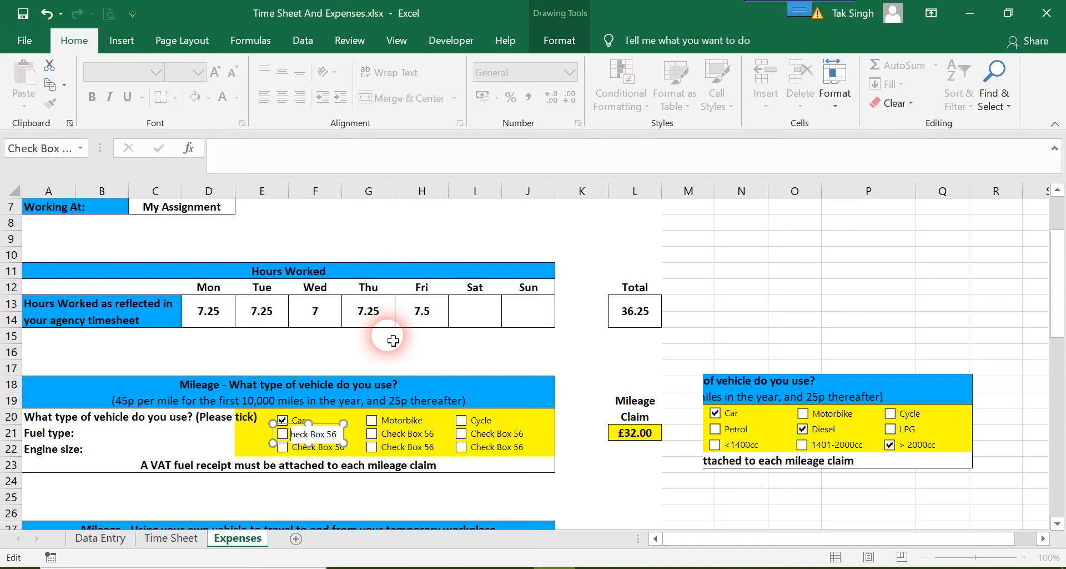
pyautogui.press('Delete')
pyautogui.press('Delete')
pyautogui.press('Delete')
pyautogui.press('Delete')
pyautogui.press('Delete')
pyautogui.press('Delete')
pyautogui.press('Delete')
pyautogui.press('Delete')
pyautogui.press('Delete')
pyautogui.press('Delete')
pyautogui.press('Delete')
pyautogui.write('Petrol')
pyautogui.click(393, 341)
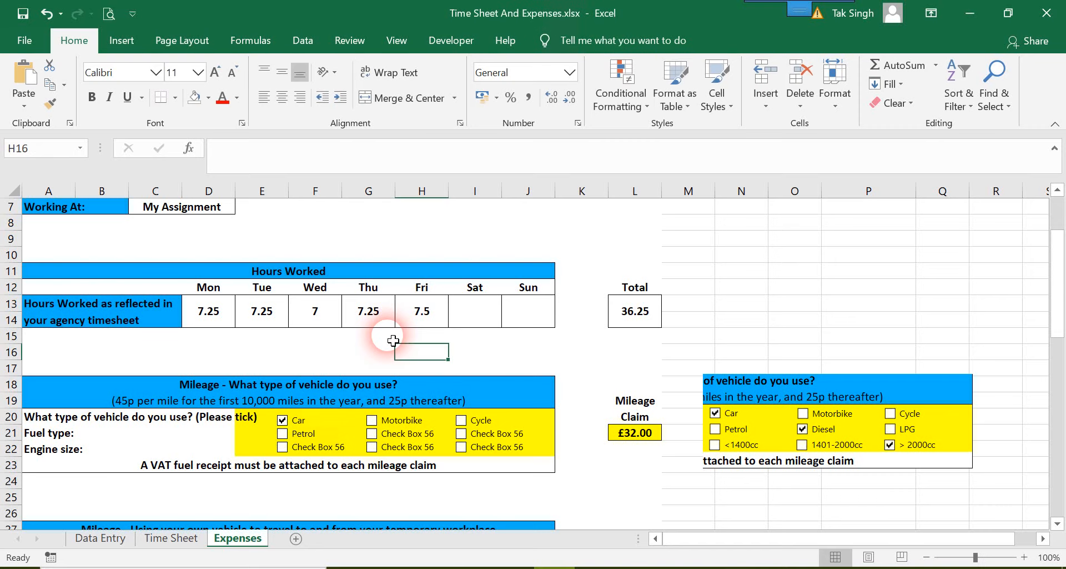
# Replace the label of the second check box in the fuel type row with "Diesel".
pyautogui.rightClick(398, 433)
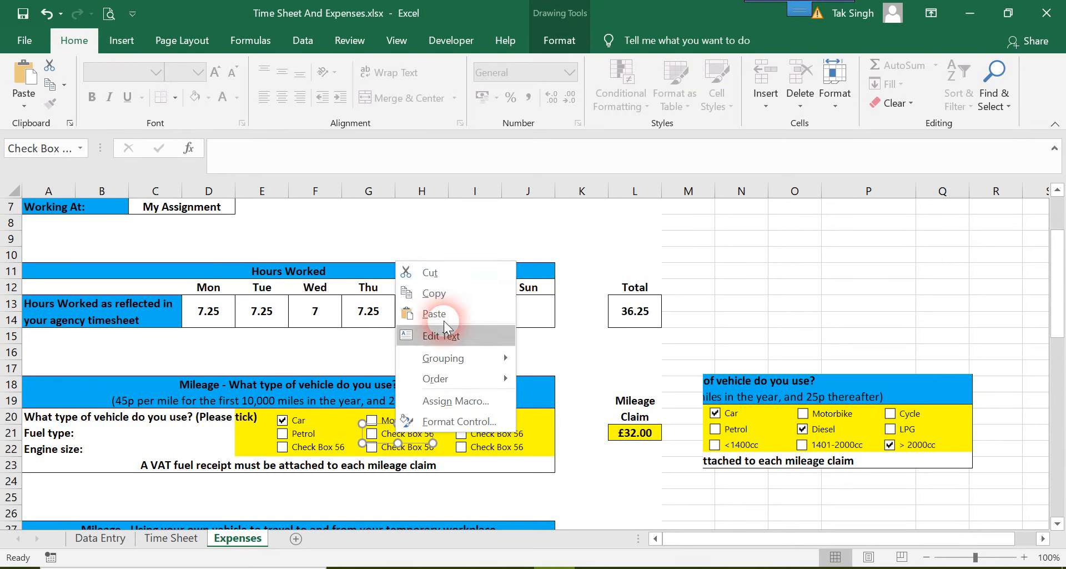
pyautogui.click(452, 336)
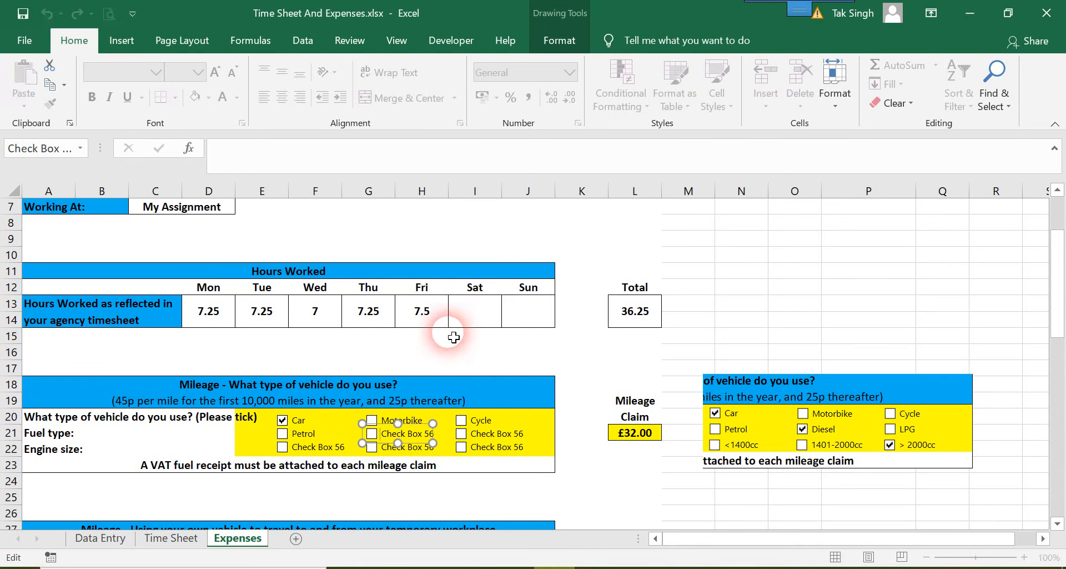
pyautogui.write('Di')
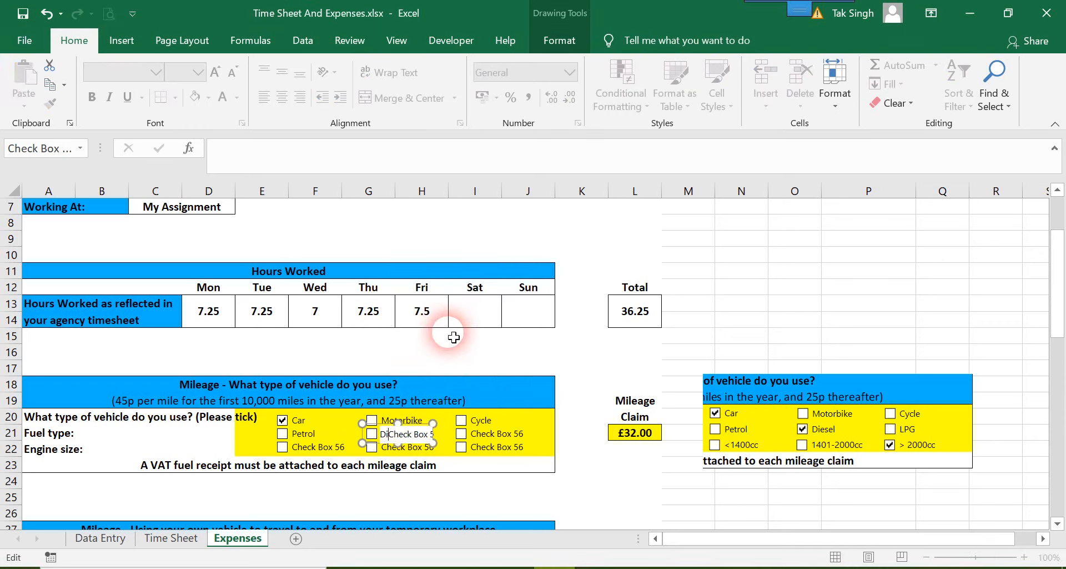
pyautogui.write('esel')
pyautogui.press('Delete')
pyautogui.press('Delete')
pyautogui.press('Delete')
pyautogui.press('Delete')
pyautogui.press('Delete')
pyautogui.press('Delete')
pyautogui.press('Delete')
pyautogui.press('Delete')
pyautogui.press('Delete')
pyautogui.press('Delete')
pyautogui.press('Delete')
pyautogui.press('Delete')
pyautogui.press('Escape')
pyautogui.press('Escape')
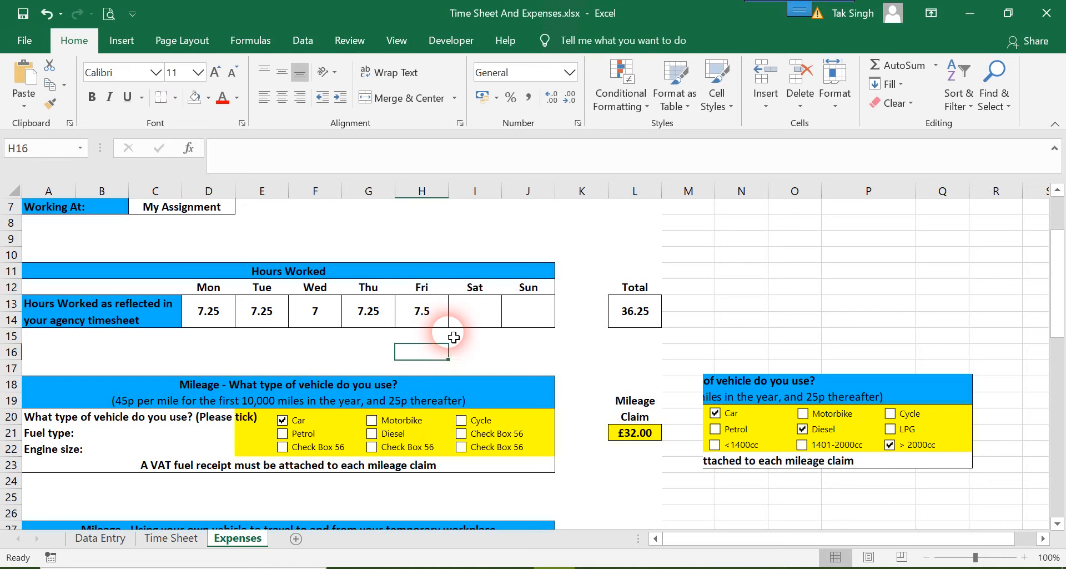
# Replace the label of the third check box in the fuel type row with "LPG".
pyautogui.rightClick(485, 439)
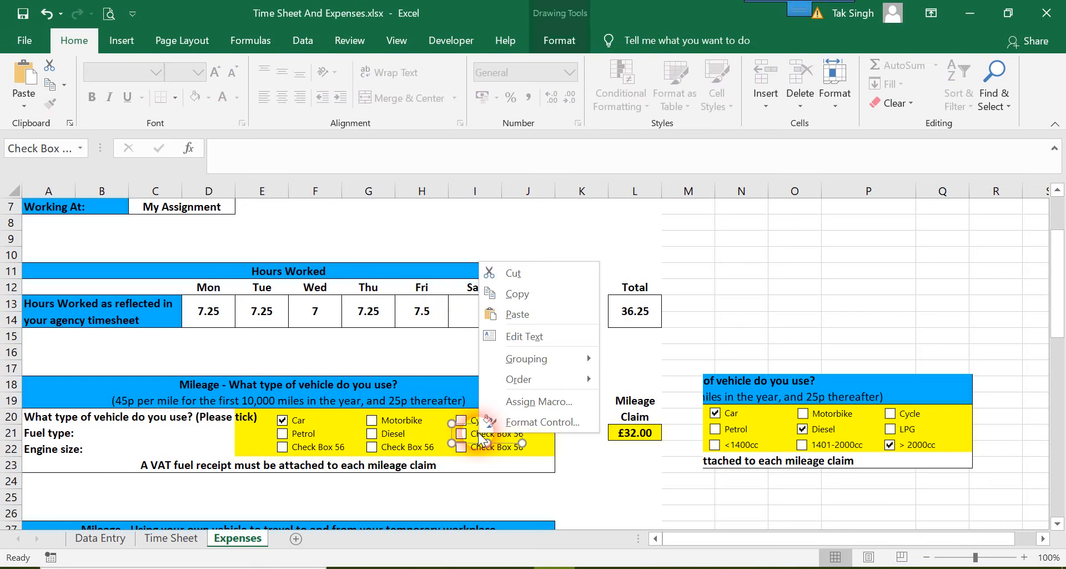
pyautogui.click(519, 337)
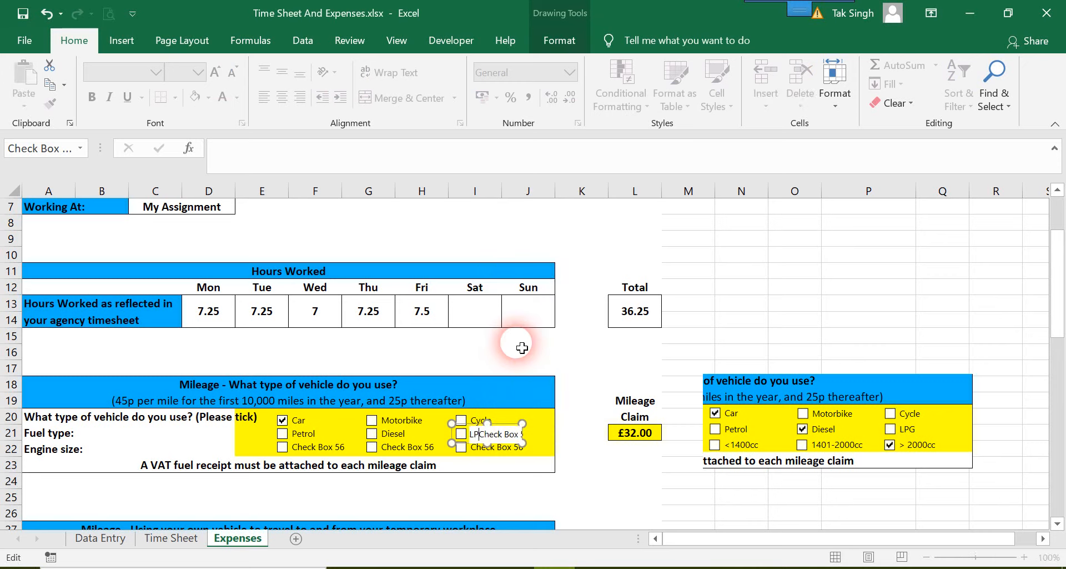
pyautogui.write('LPG')
pyautogui.press('Delete')
pyautogui.press('Delete')
pyautogui.press('Delete')
pyautogui.press('Delete')
pyautogui.press('Delete')
pyautogui.press('Delete')
pyautogui.press('Delete')
pyautogui.press('Delete')
pyautogui.click(522, 348)
# Replace the label of the first check box in the engine size row with "<1400cc".
pyautogui.rightClick(314, 451)
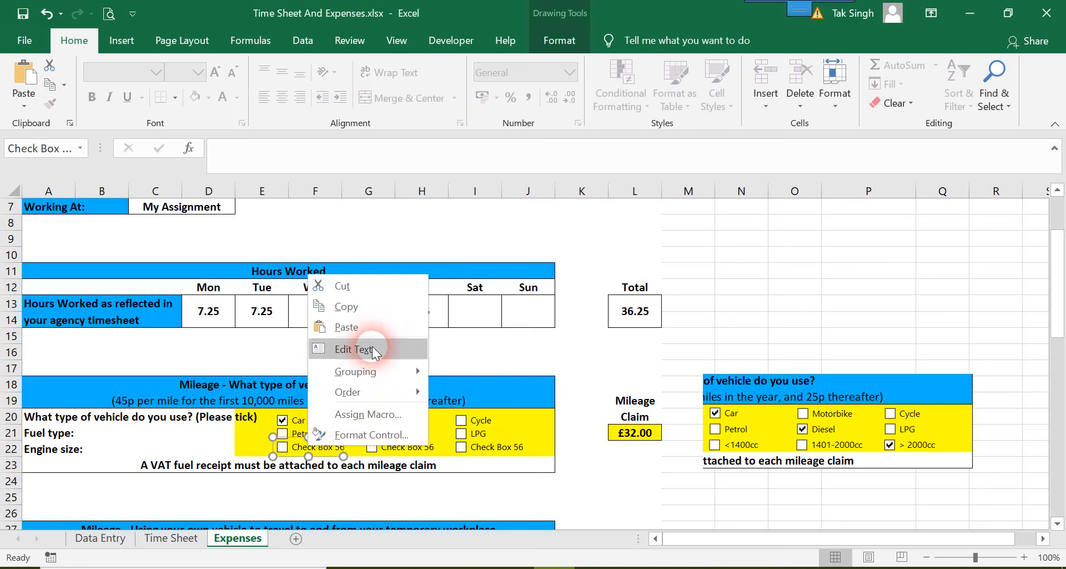
pyautogui.click(372, 348)
pyautogui.write('<')
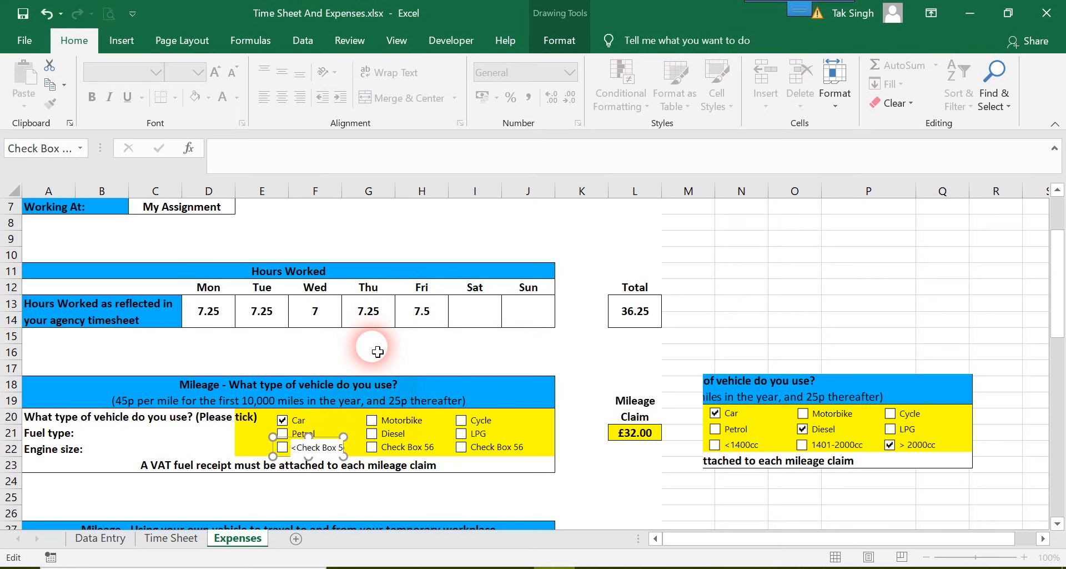
pyautogui.write('1400cc')
pyautogui.hotkey('ctrl', 'shift', 'End')
pyautogui.press('Delete')
# Enter "1401-2000" at the start of the label of the second check box in the engine size row.
pyautogui.rightClick(402, 447)
pyautogui.click(436, 359)
pyautogui.write('14')
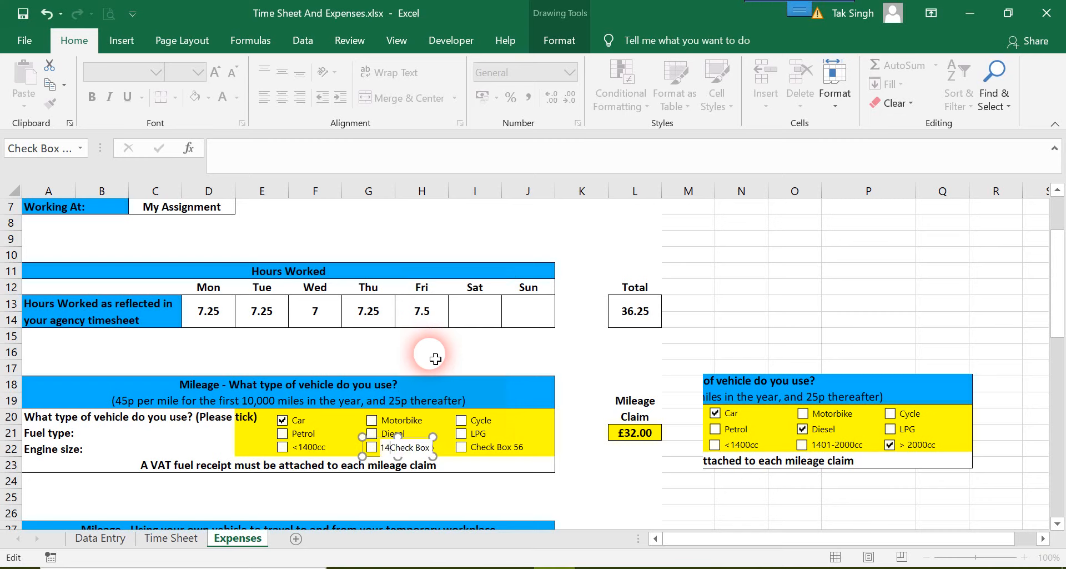
pyautogui.write('01-2000Ch')
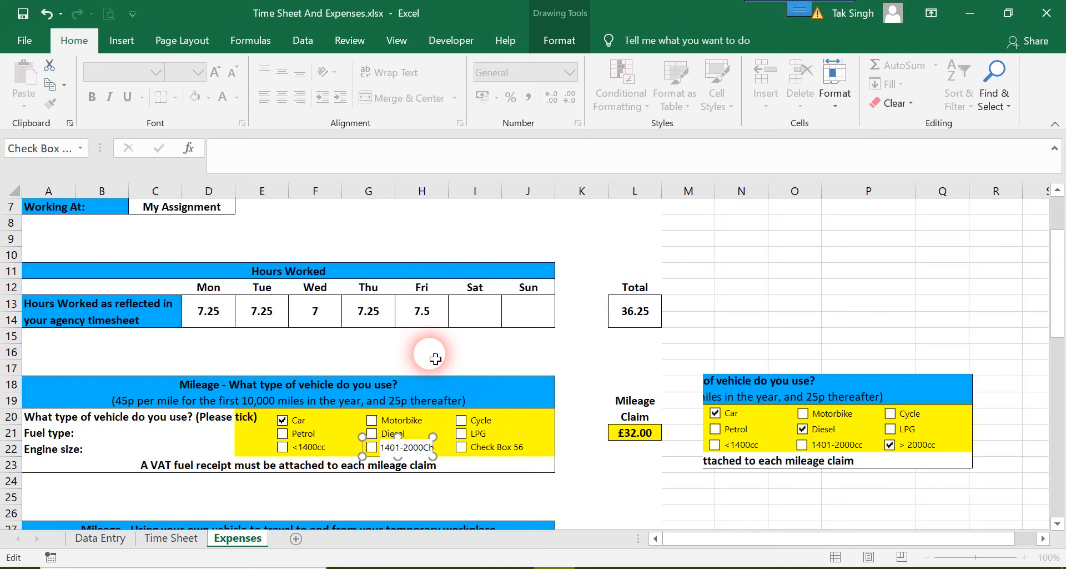